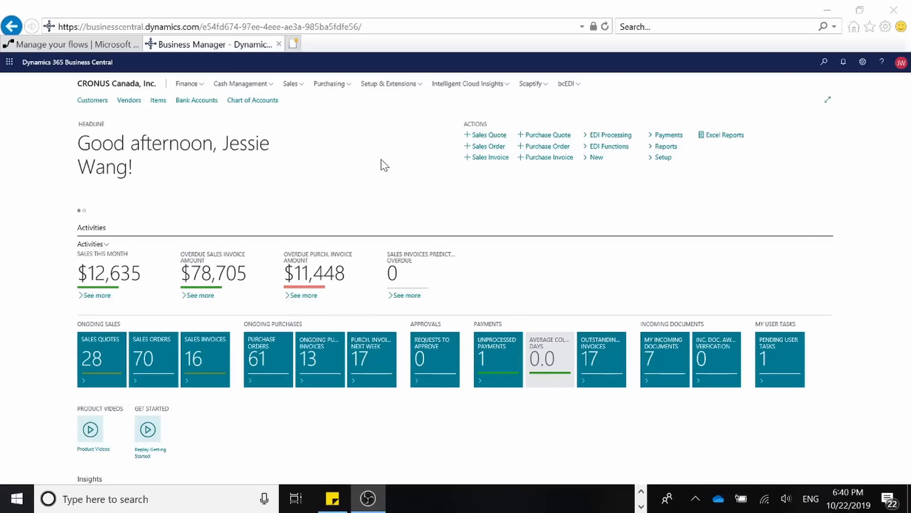
Step: Switch to the flows tab, choose to fix the broken connections, and allow pop-ups from make.powerapps.com
click(74, 44)
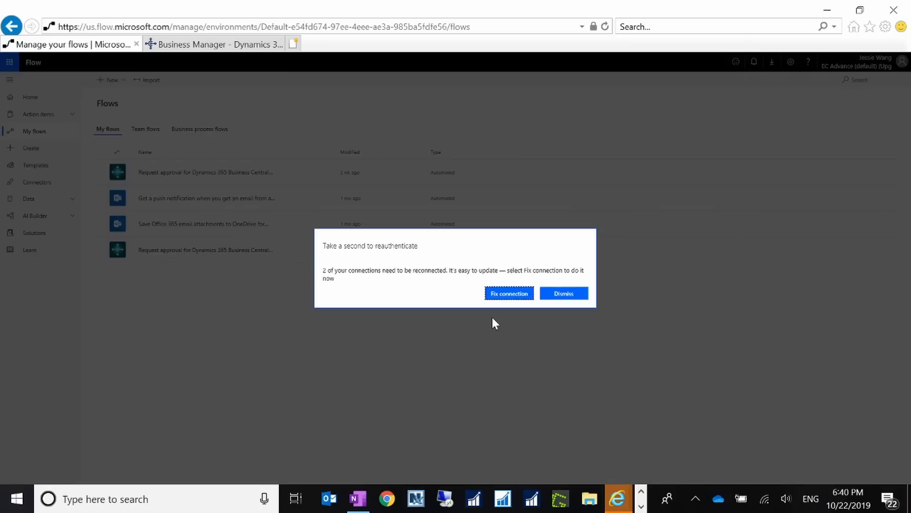
click(507, 296)
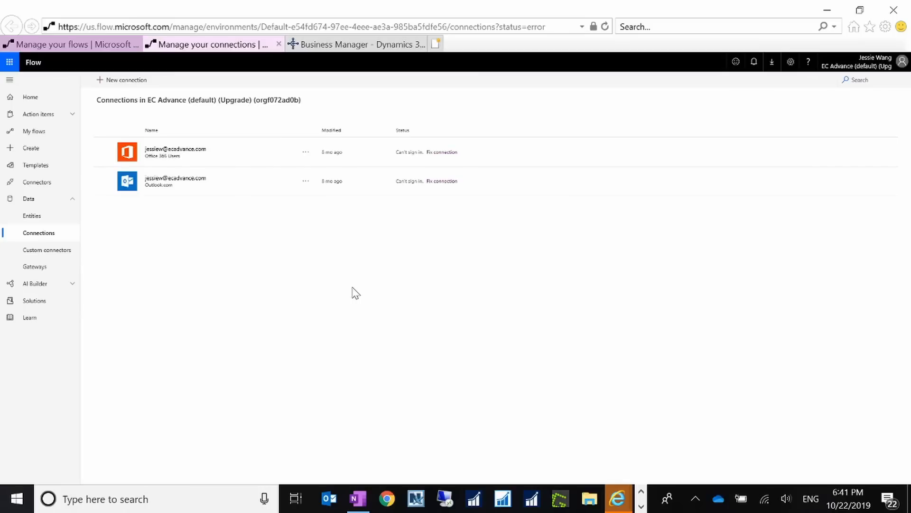
click(449, 153)
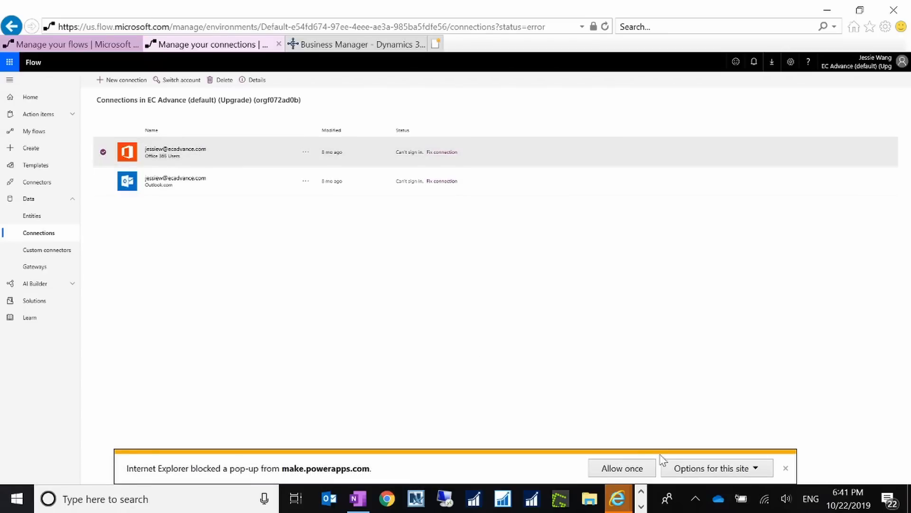
click(625, 469)
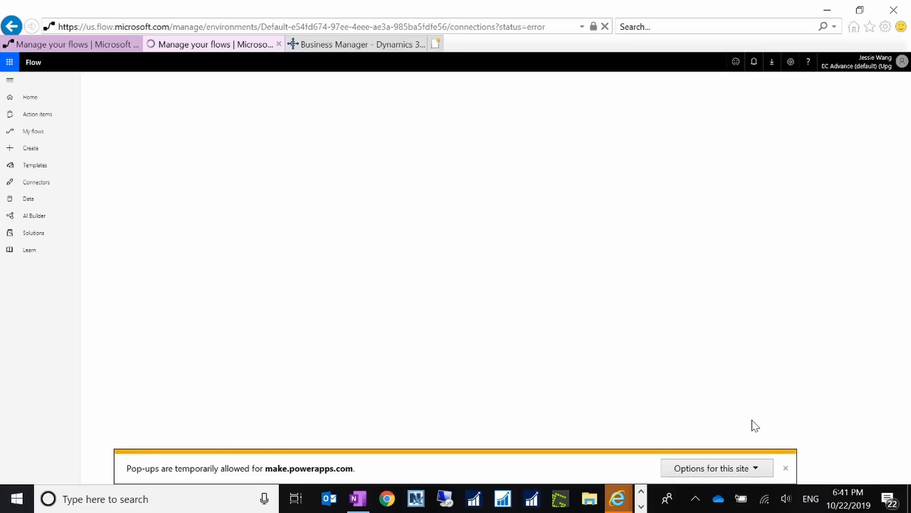
click(753, 471)
click(802, 455)
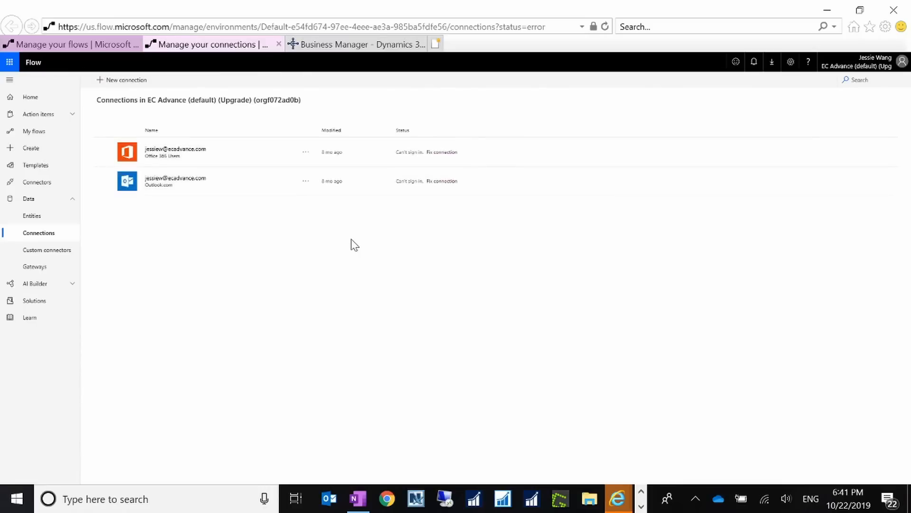
Step: Reauthenticate the Office 365 Users and Outlook.com connections by signing in with the user's own account
click(440, 159)
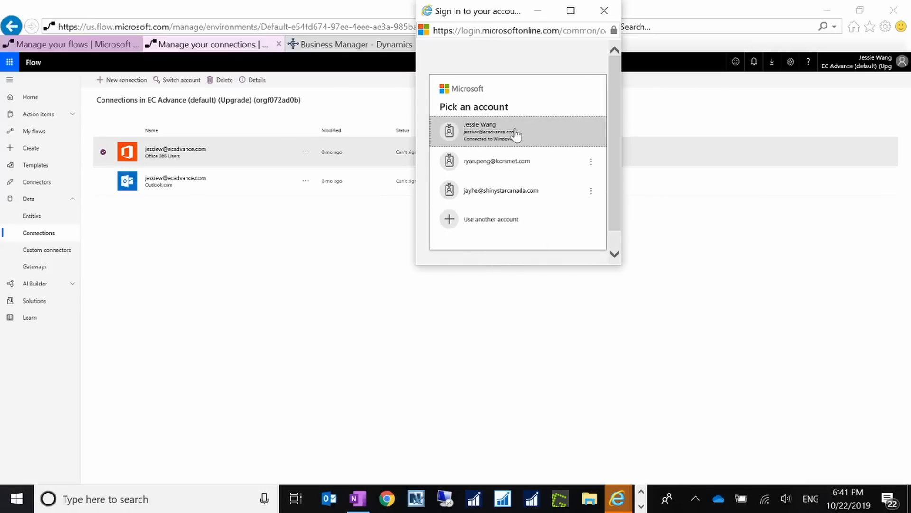
click(516, 135)
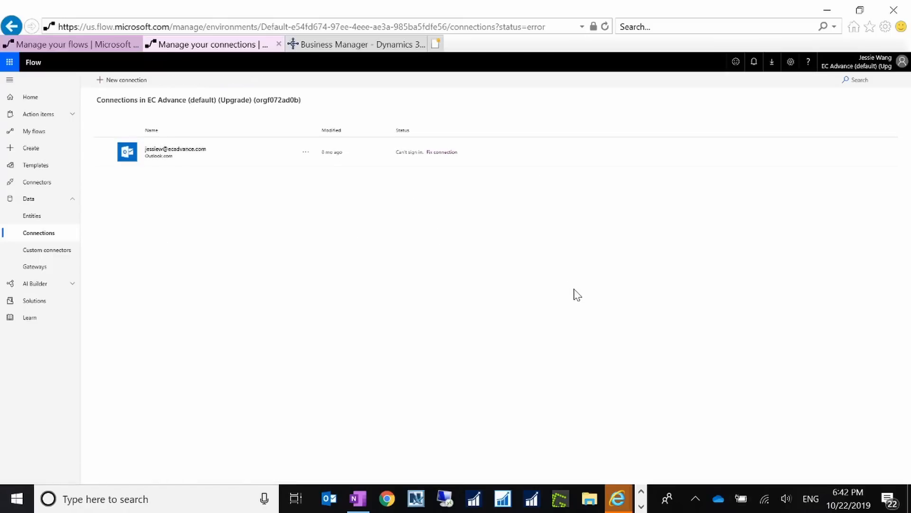
click(451, 152)
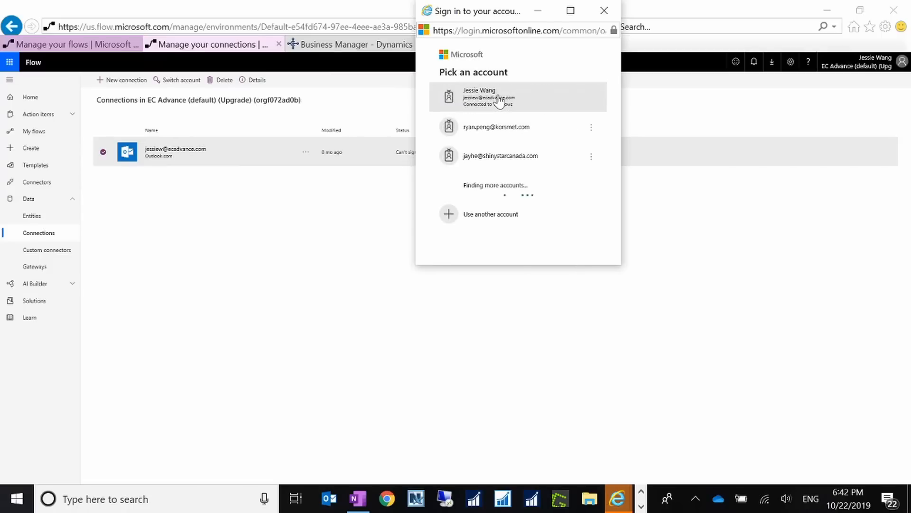
click(498, 100)
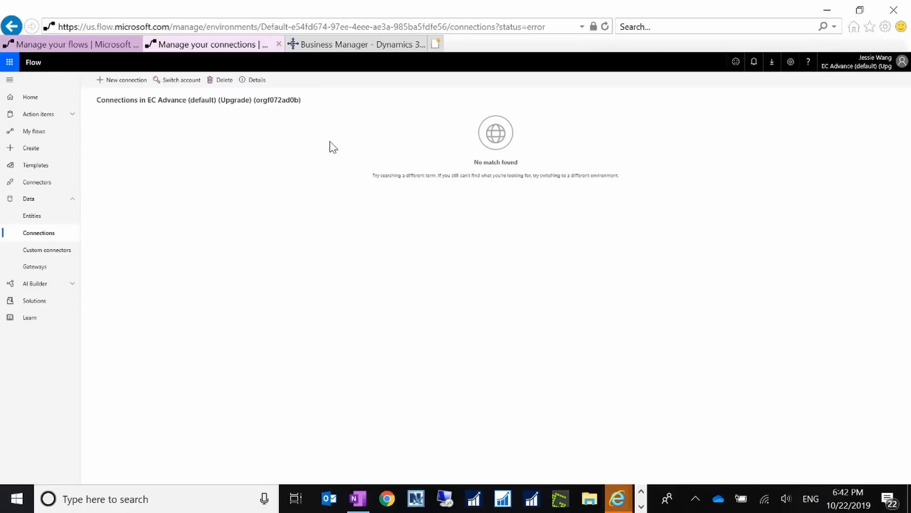
Step: Open the flow 'Request approval for Dynamics 365 Business Central purchase order' from My flows to review its runs
click(37, 134)
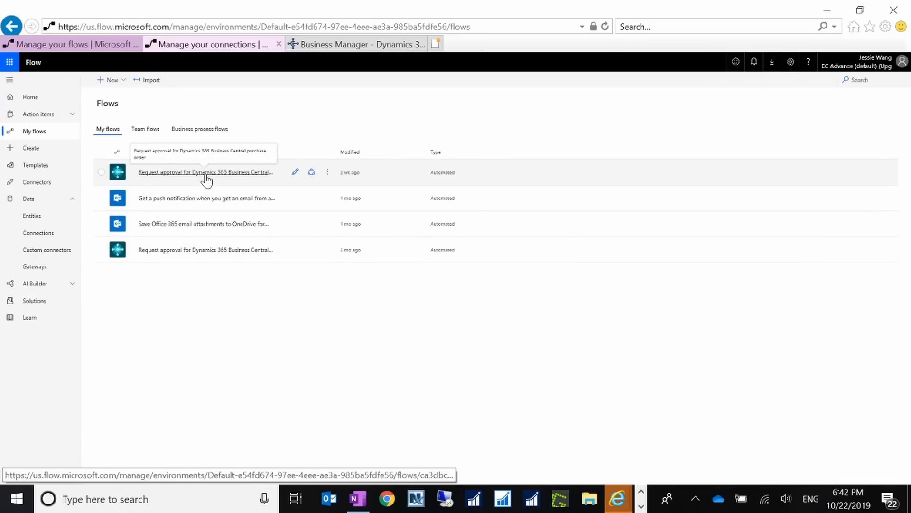
click(206, 175)
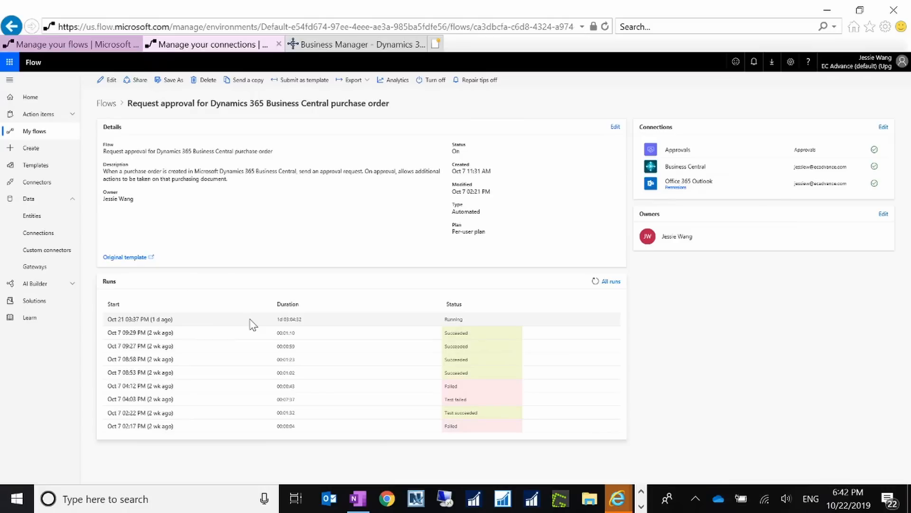
Step: In Business Central, open purchase order 108082 from the Purchase Orders list and send an approval request for it
click(347, 44)
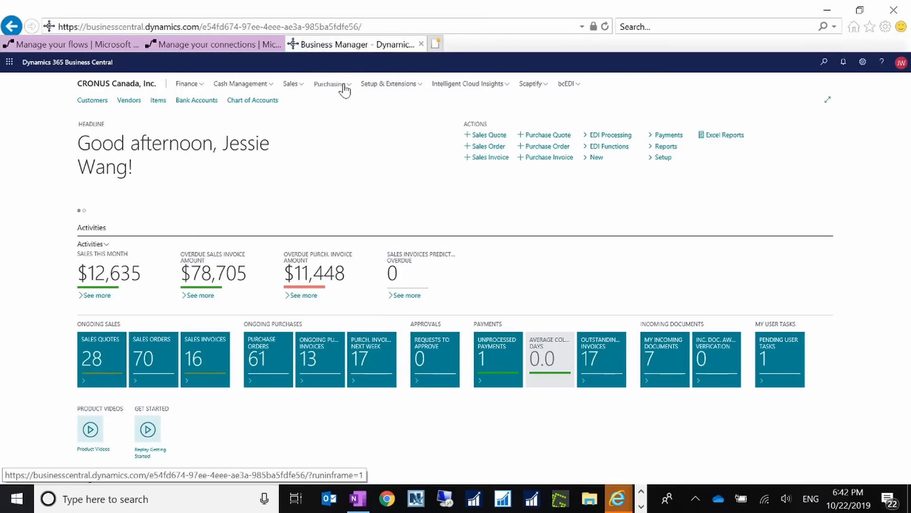
click(342, 85)
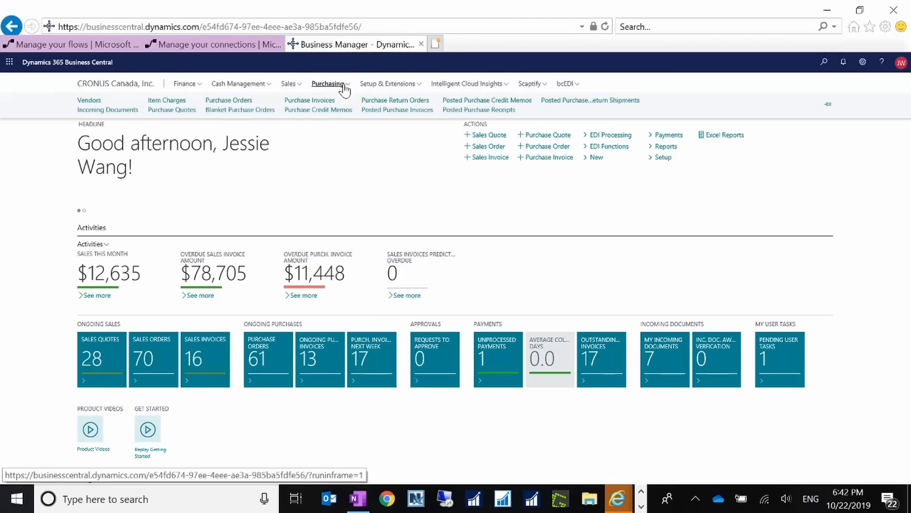
click(244, 100)
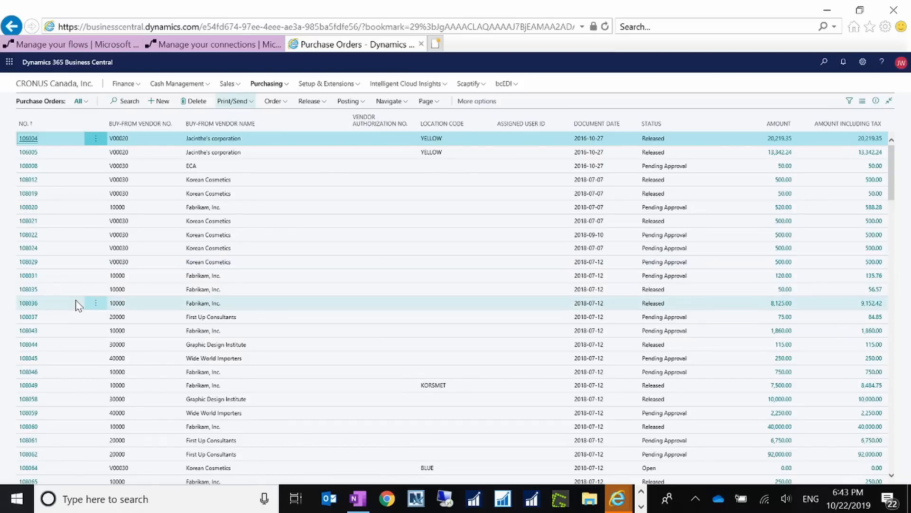
scroll(93, 339, down, 2)
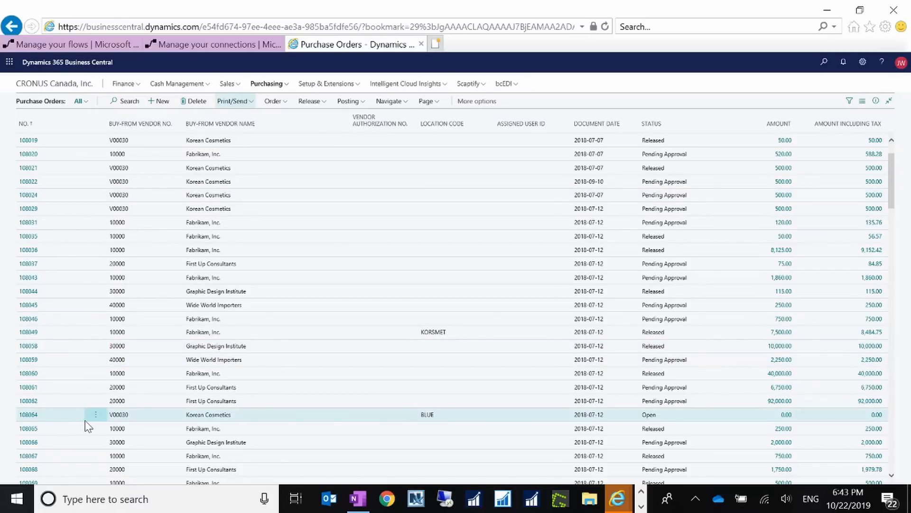
scroll(86, 423, down, 4)
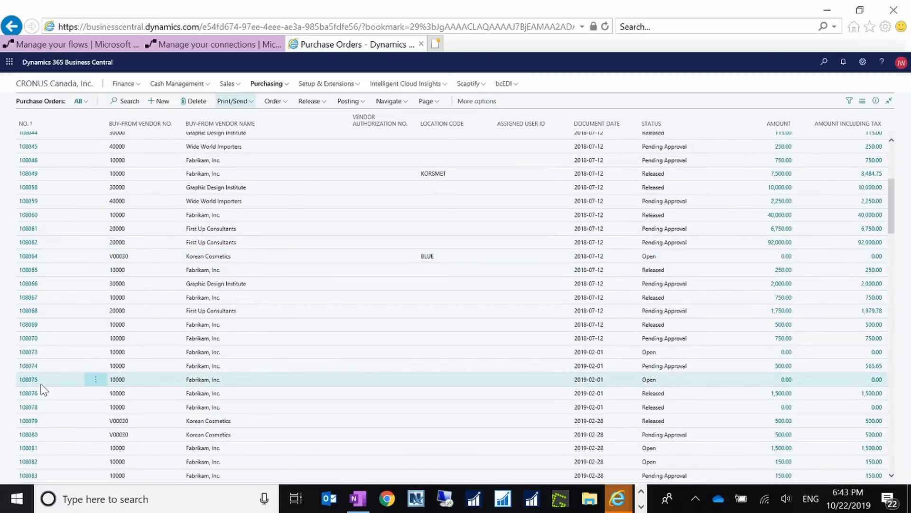
click(30, 464)
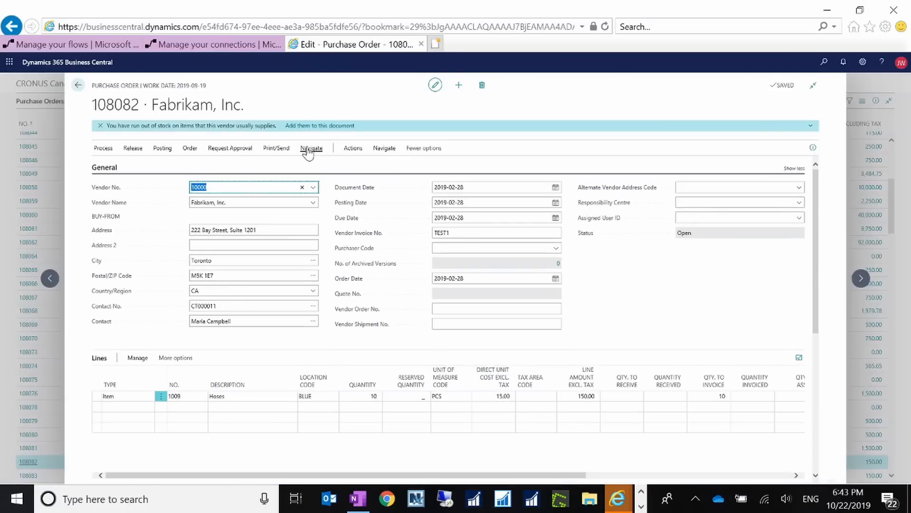
click(250, 151)
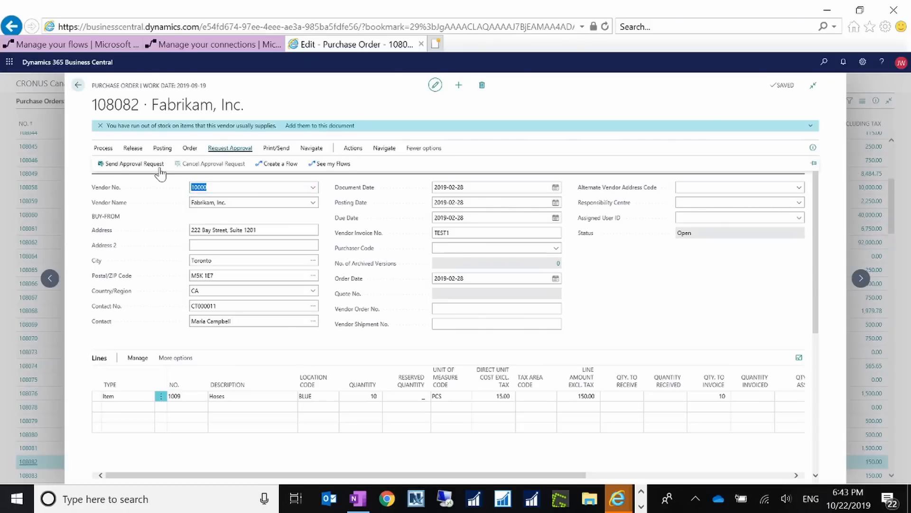
click(156, 169)
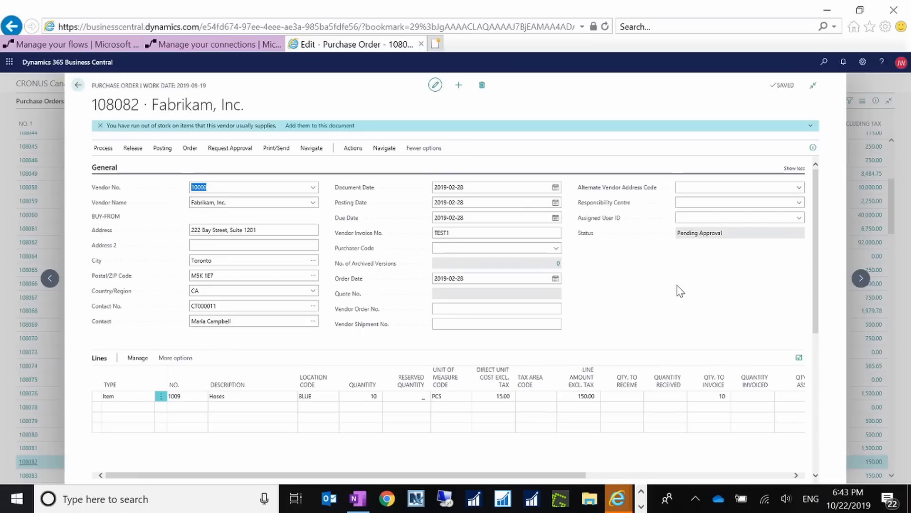
Step: Search for and open the Approval User Setup page to check the approvers, then go back to the order
click(329, 498)
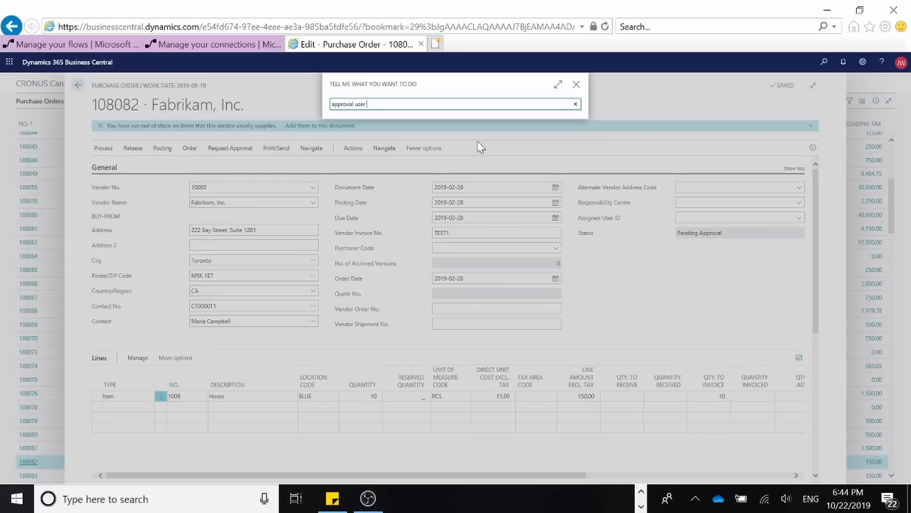
text(setup)
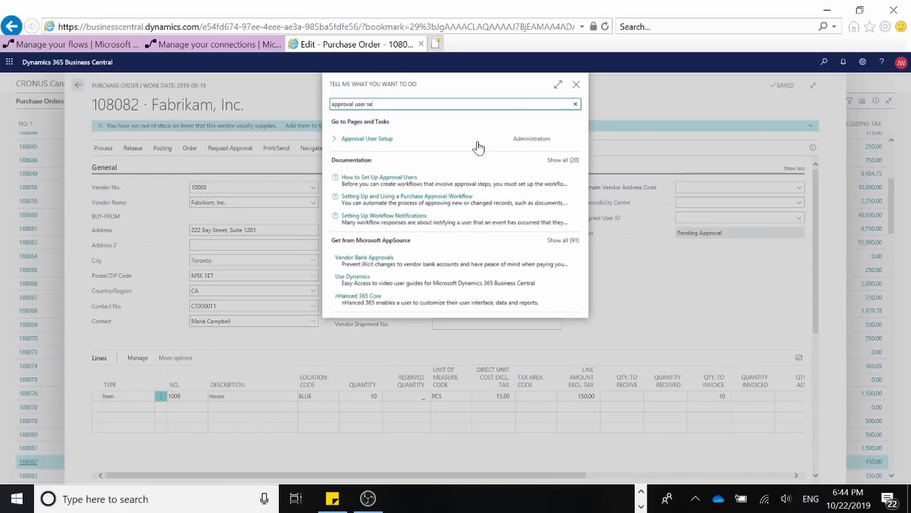
click(377, 139)
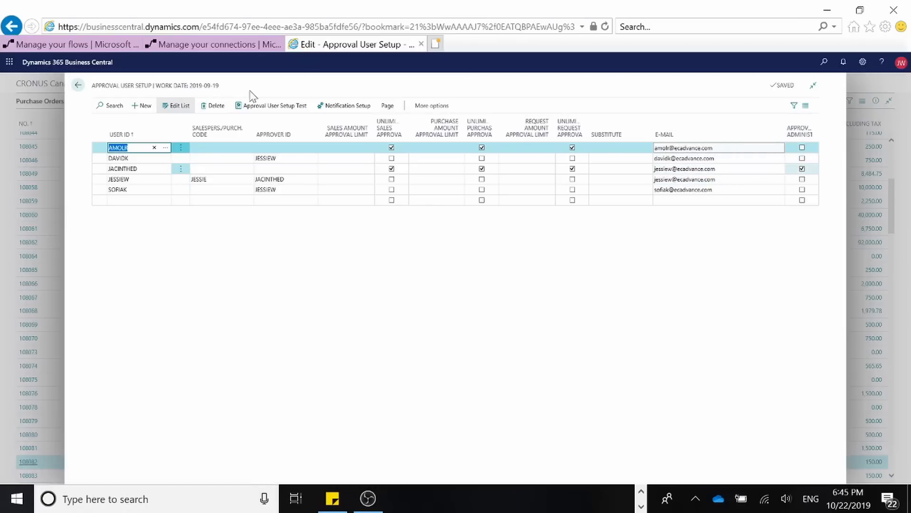
click(78, 85)
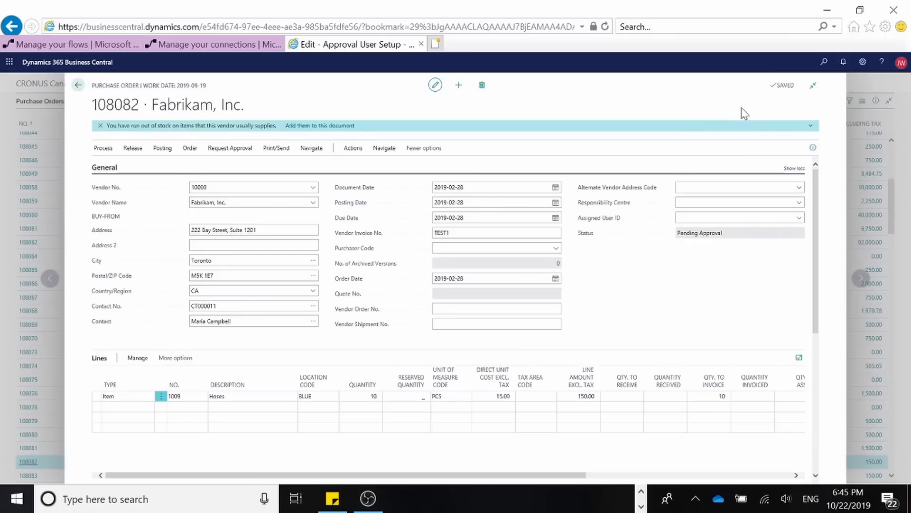
Step: Search for and open the Workflows list to check which purchase approval workflows are enabled, then go back
click(824, 62)
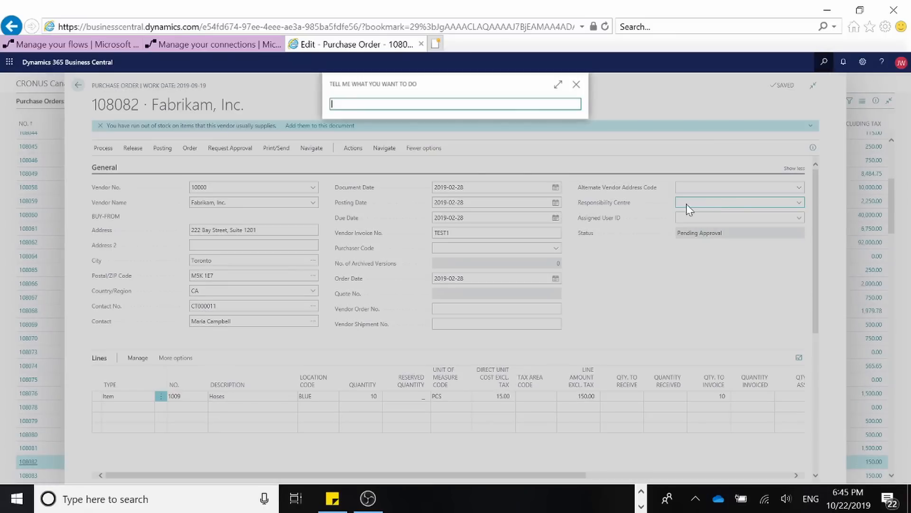
text(workflow)
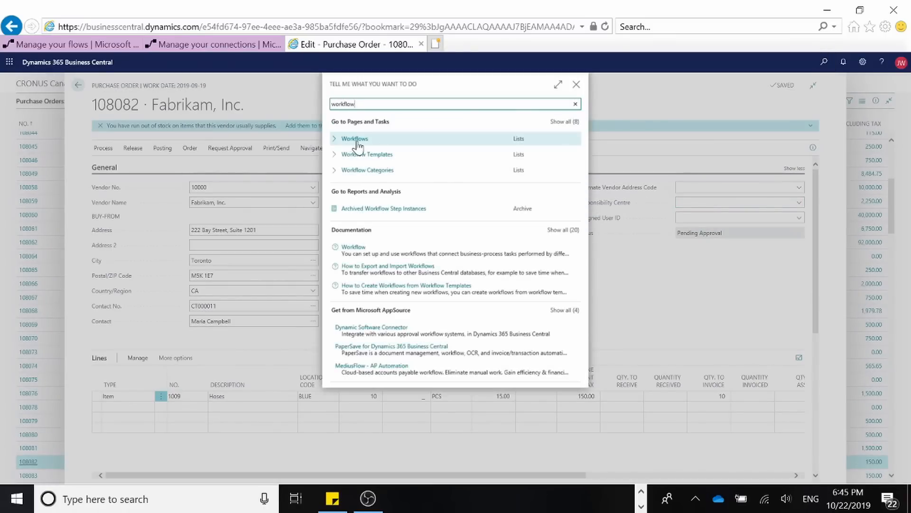
click(357, 144)
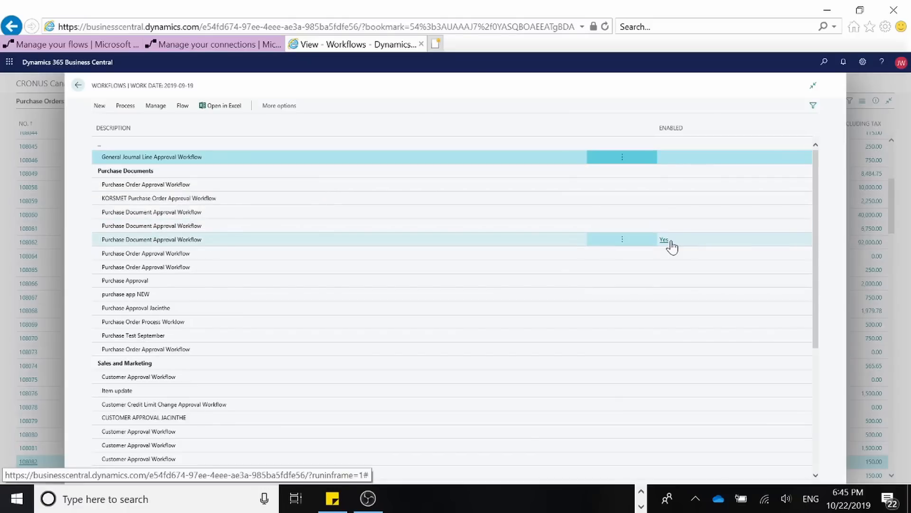
click(76, 86)
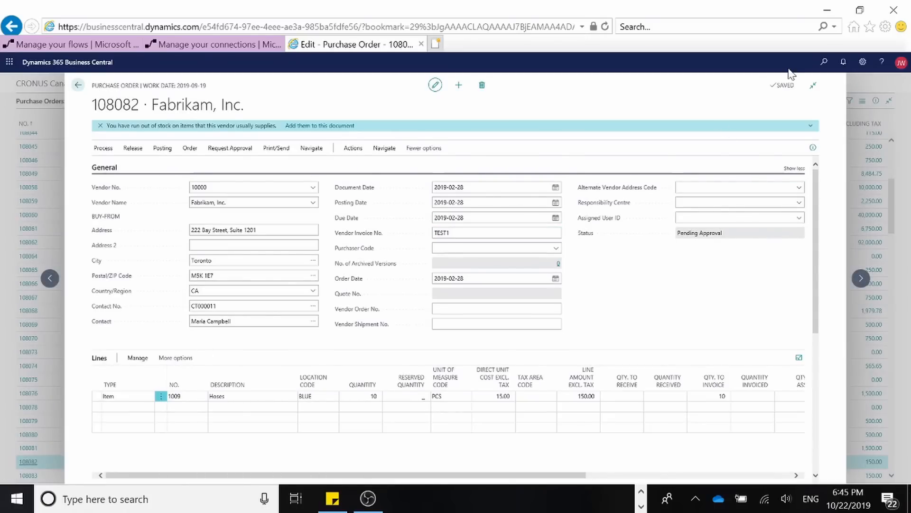
Step: Open SMTP Mail Setup and send a test email to the user's own address, then close the page
click(824, 61)
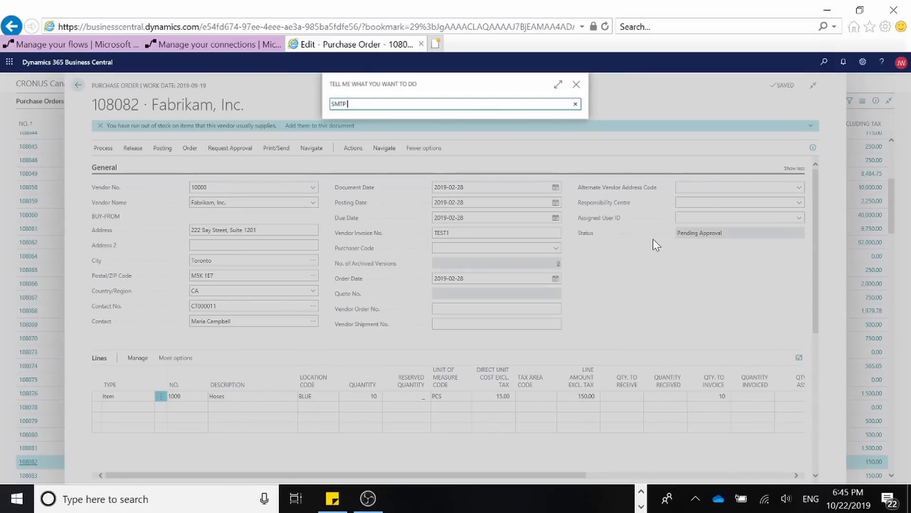
text(SMTP mail)
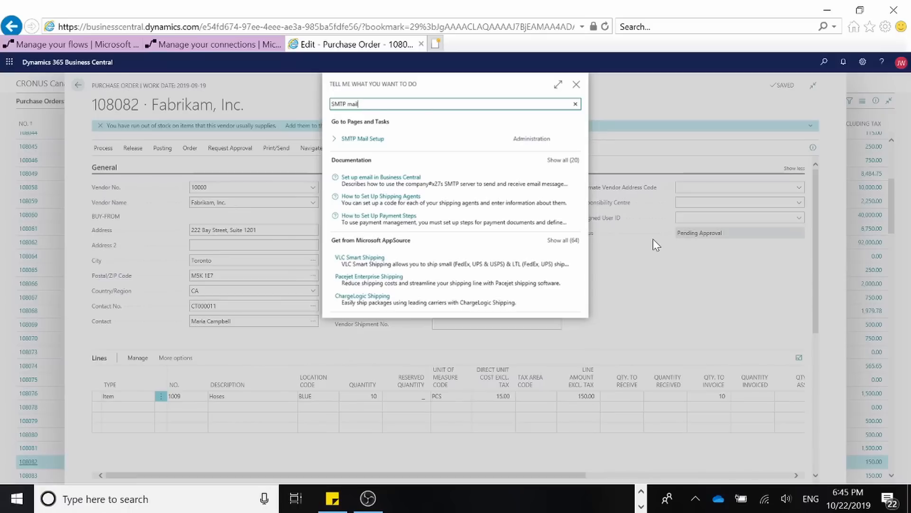
text( setup)
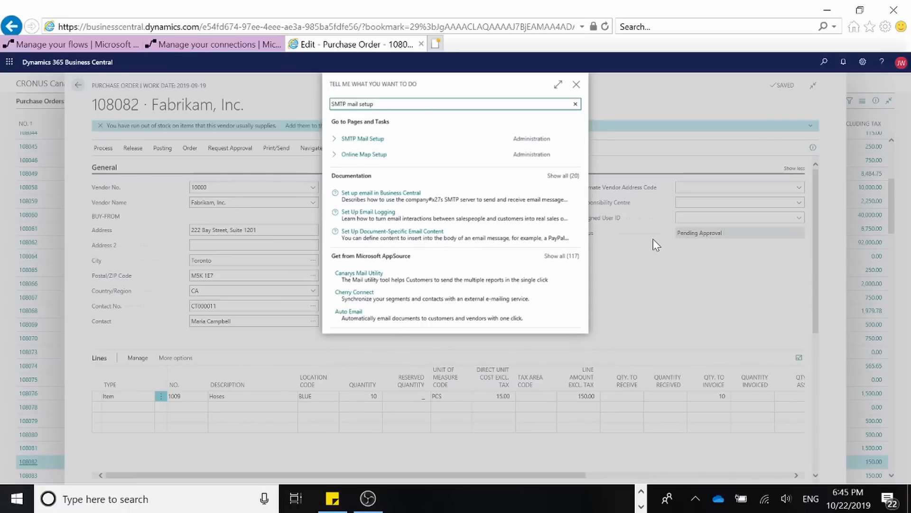
click(353, 139)
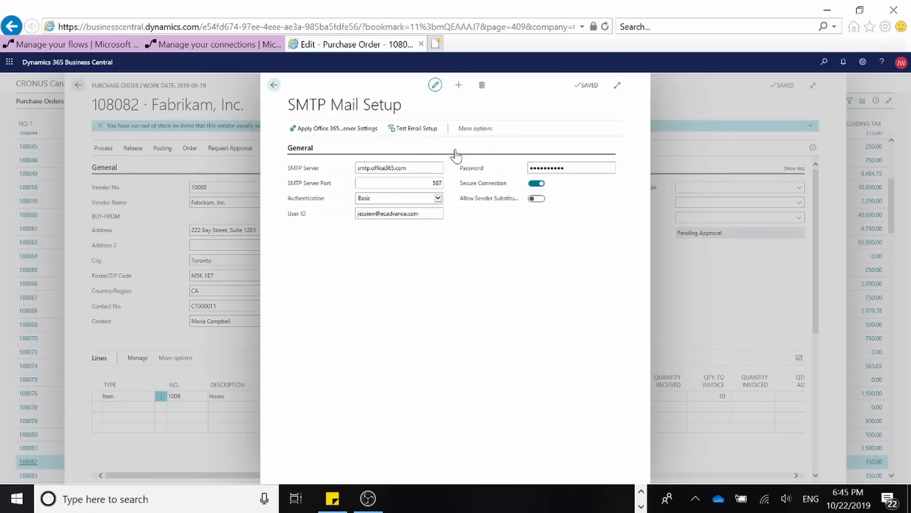
click(422, 129)
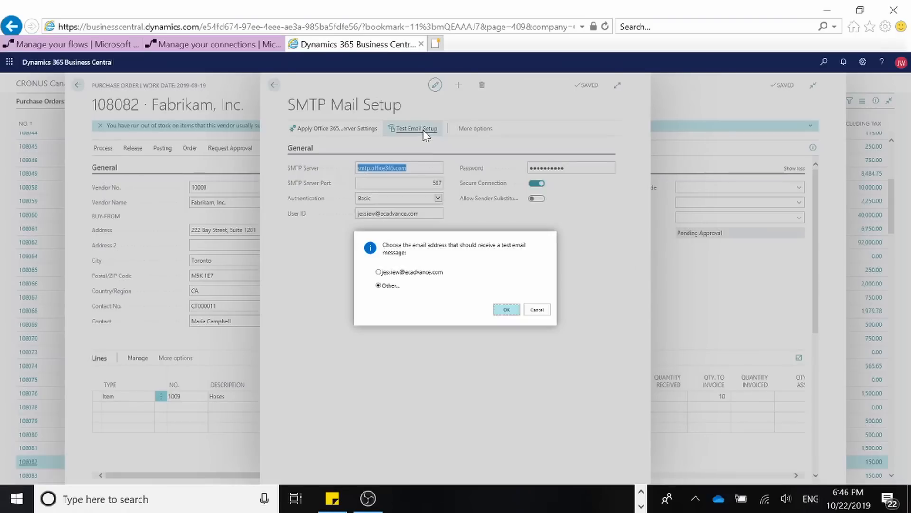
click(396, 272)
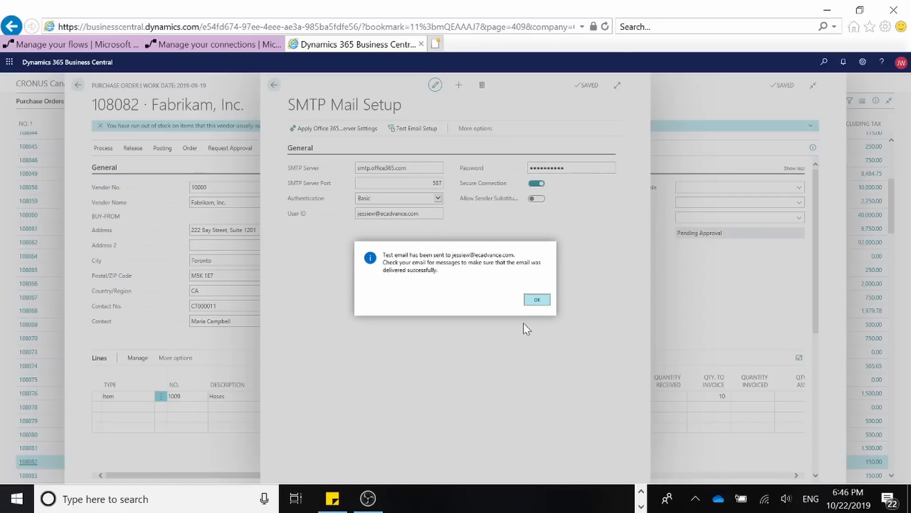
click(537, 299)
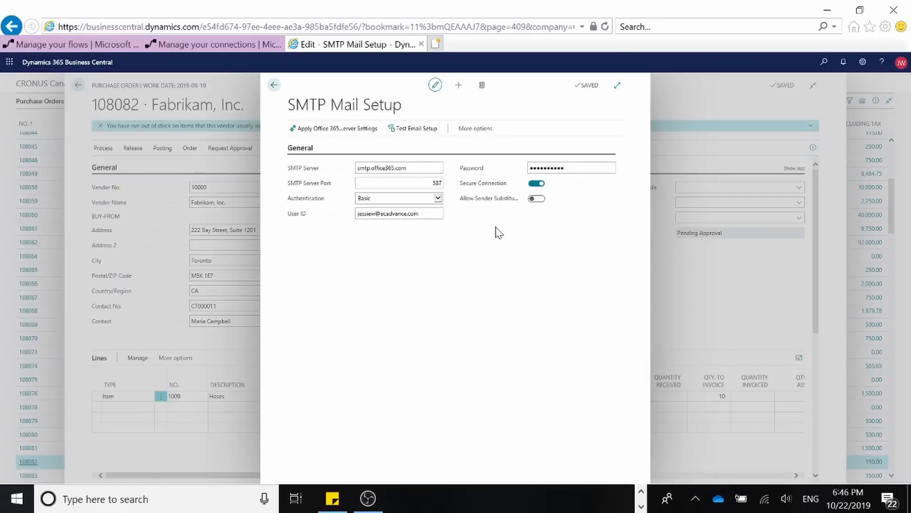
click(273, 86)
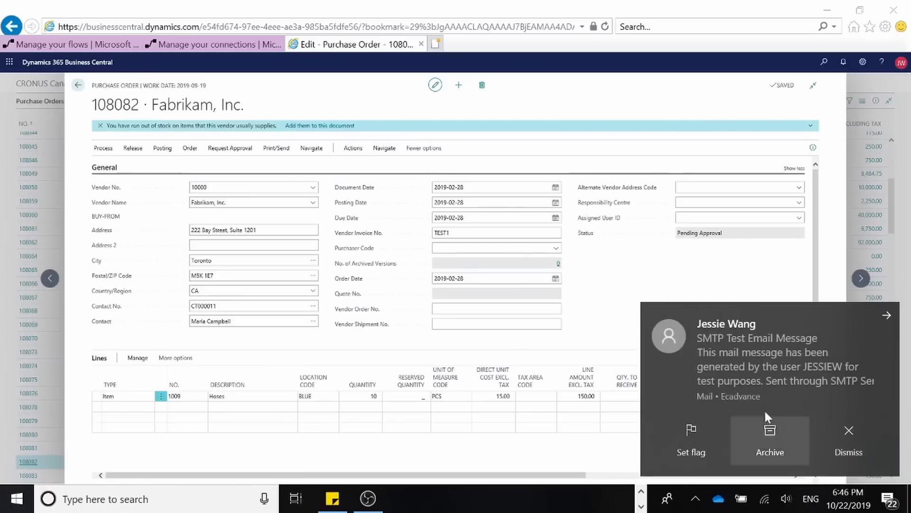
Step: Open the SMTP test email in Outlook, permanently delete it, and minimize Outlook
click(765, 418)
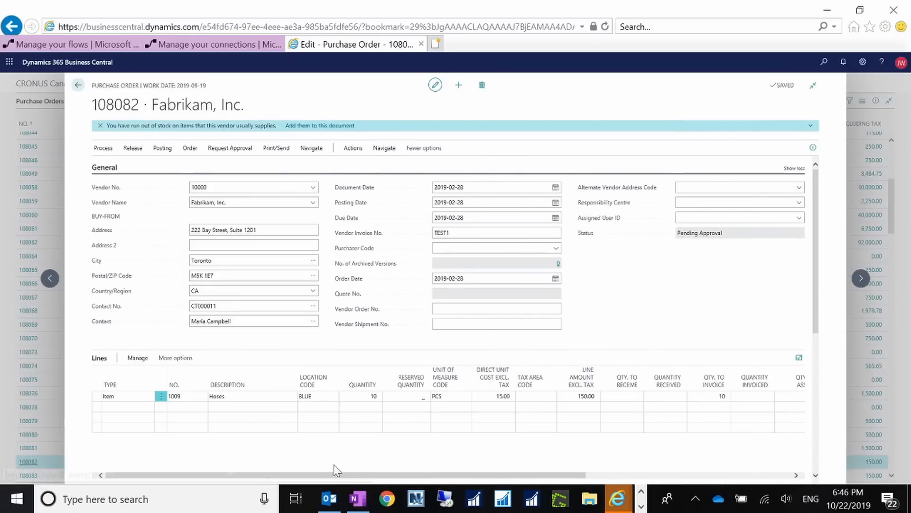
click(329, 498)
click(245, 204)
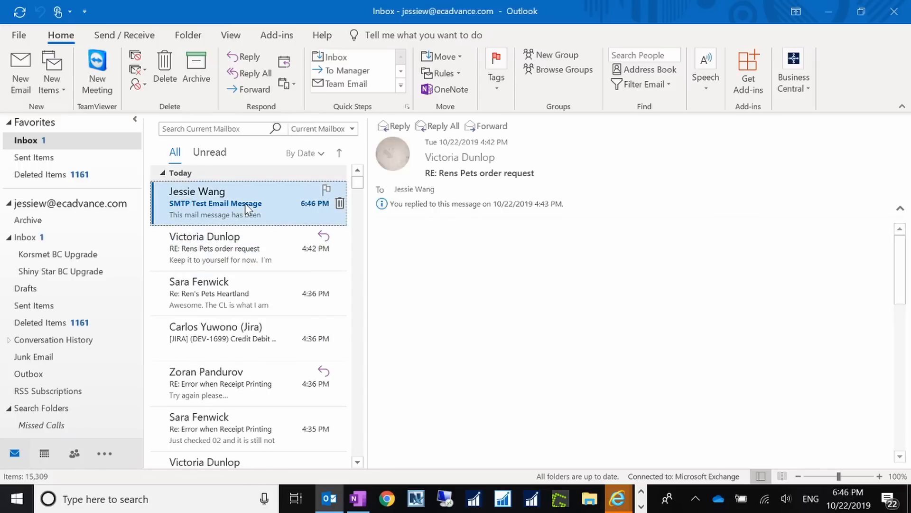
key(shift+Delete)
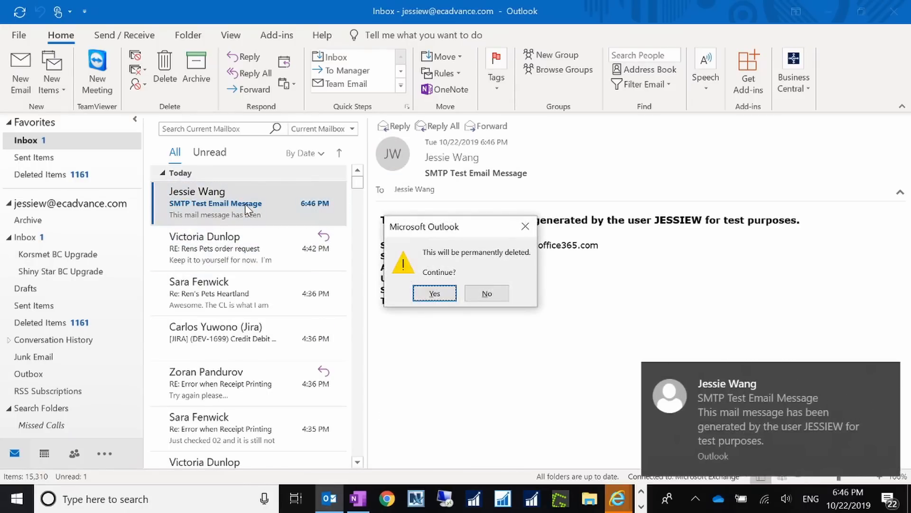
key(Return)
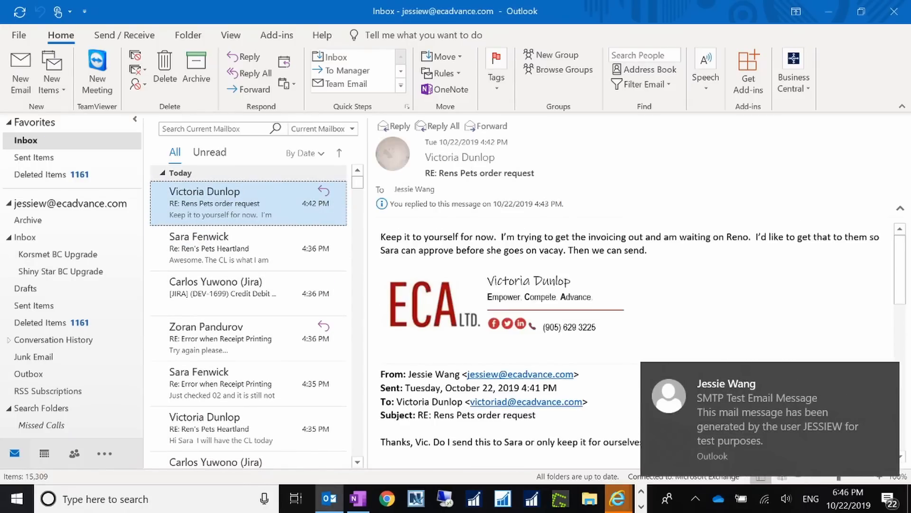
click(828, 10)
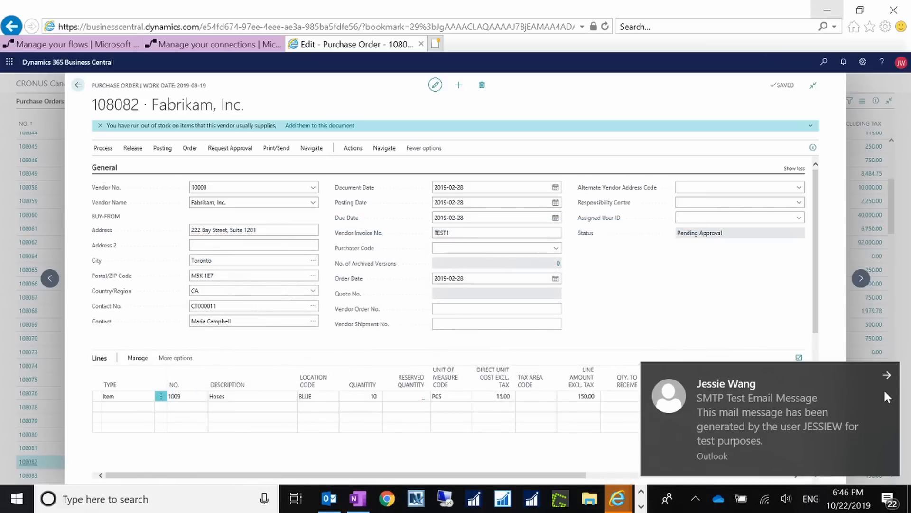
Step: Dismiss the mail notification and open the order's flows from its approval request actions
click(885, 377)
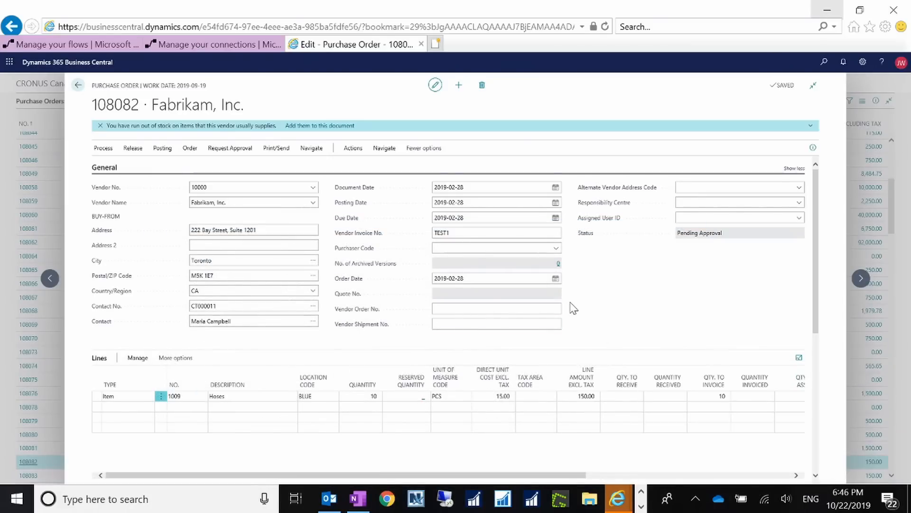
click(216, 150)
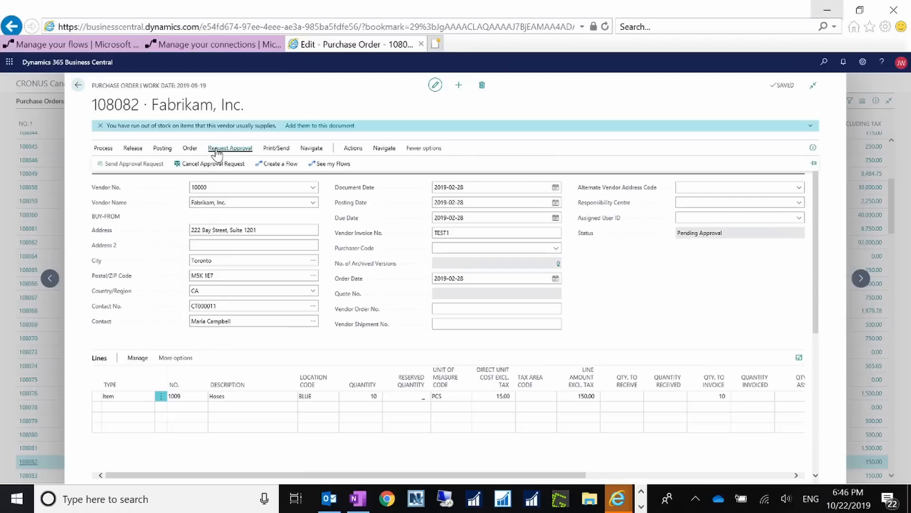
click(334, 166)
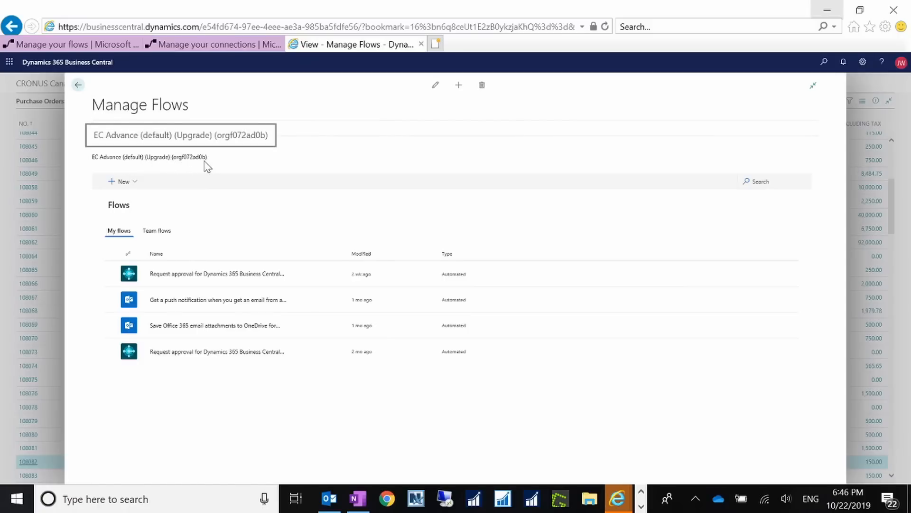
Step: Compare the selected environment in Power Automate and open the Business Central purchase order approval flow's details
click(87, 46)
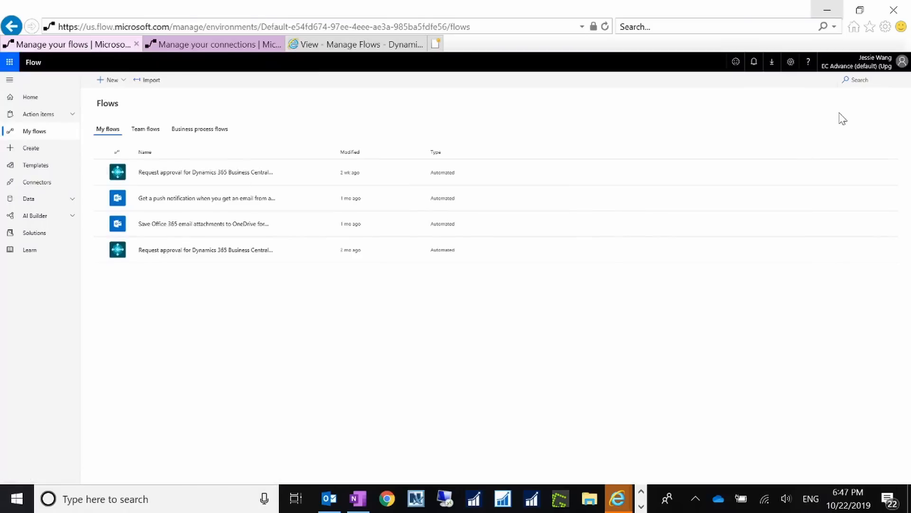
click(883, 67)
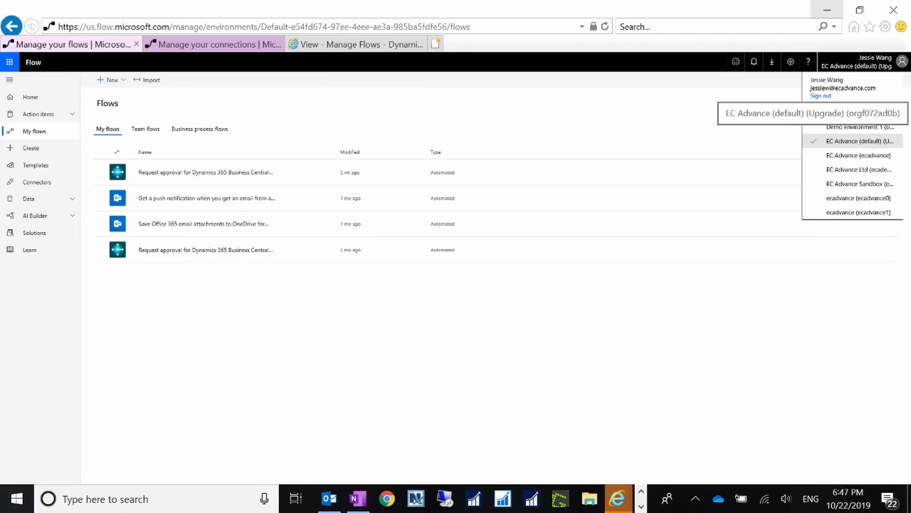
click(444, 361)
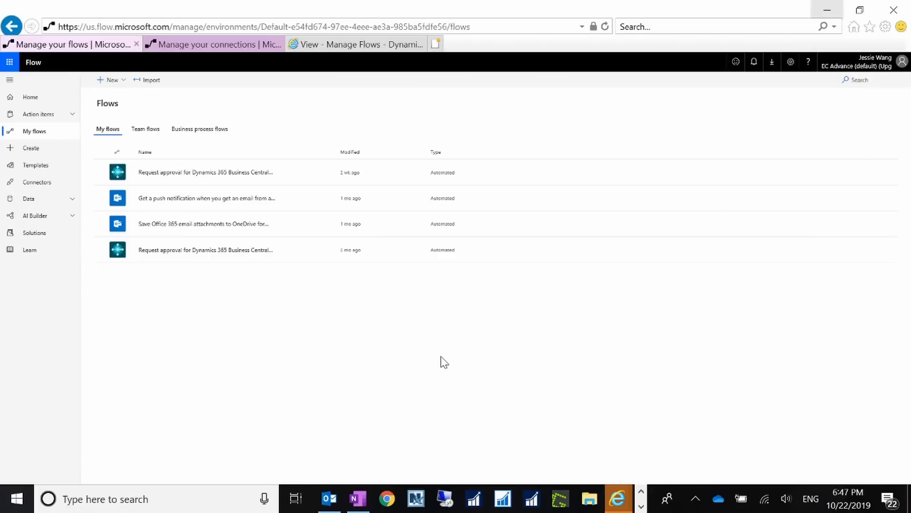
click(255, 177)
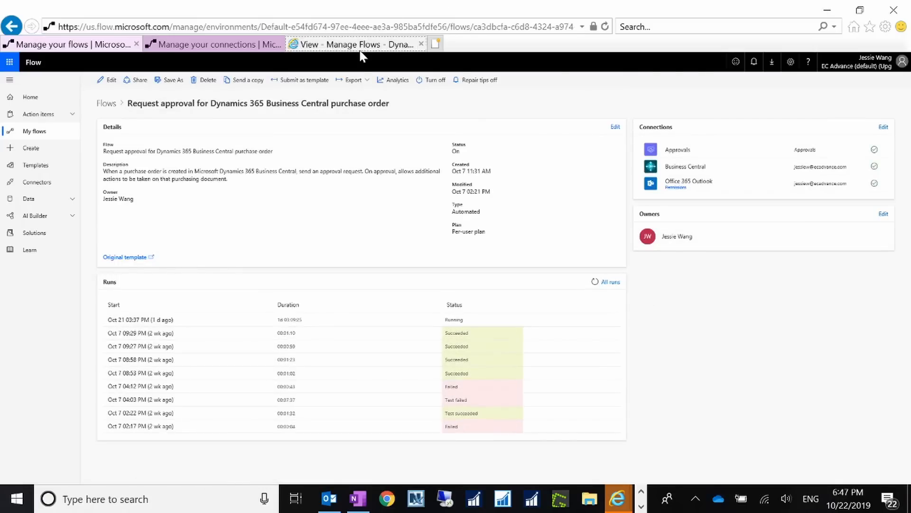
click(370, 44)
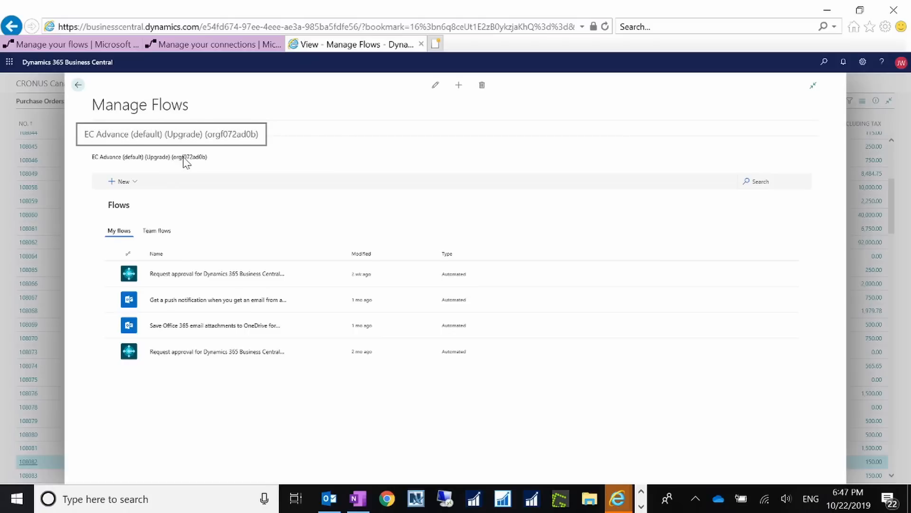
Step: Review the Flow environment selection for Business Central, then cancel it
click(141, 129)
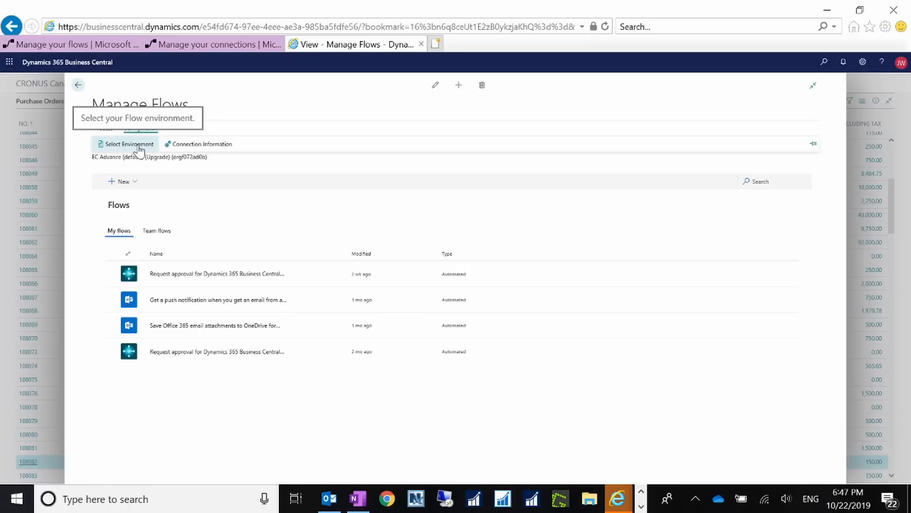
click(139, 146)
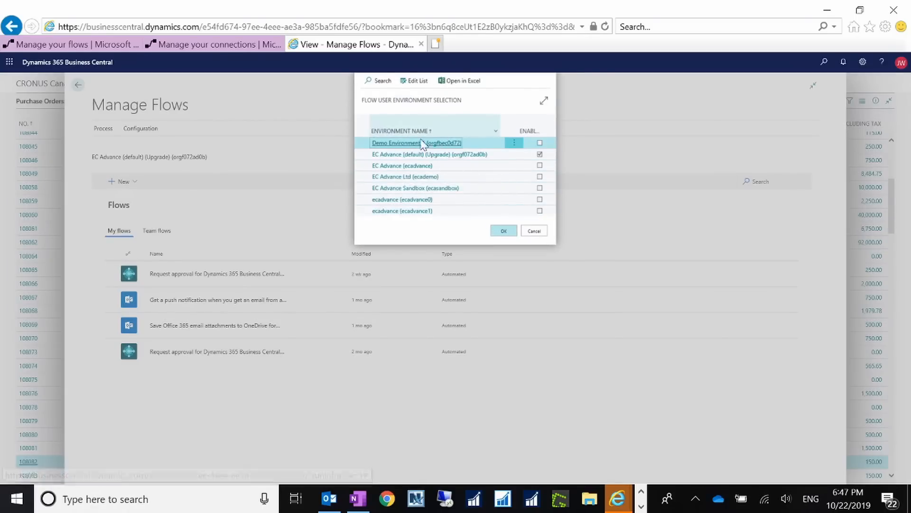
click(498, 154)
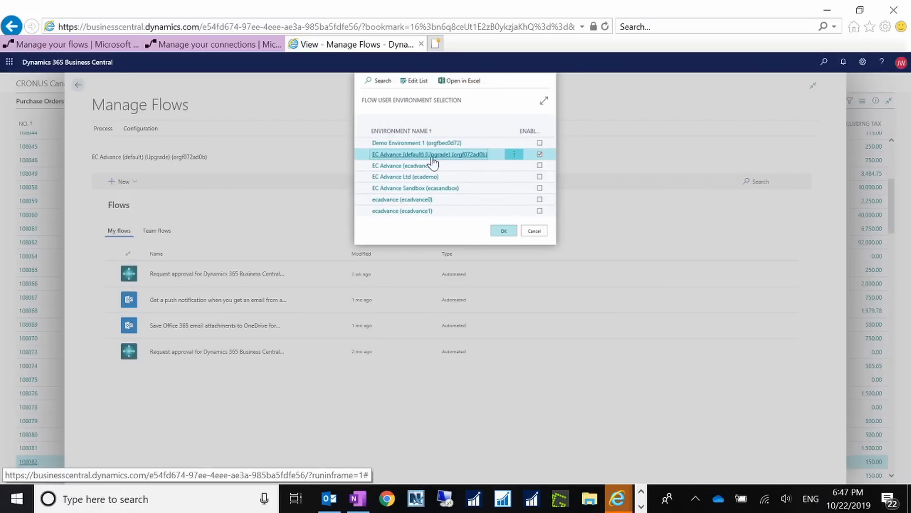
click(534, 230)
Step: Open the flow connection information and copy the web service URL
click(141, 130)
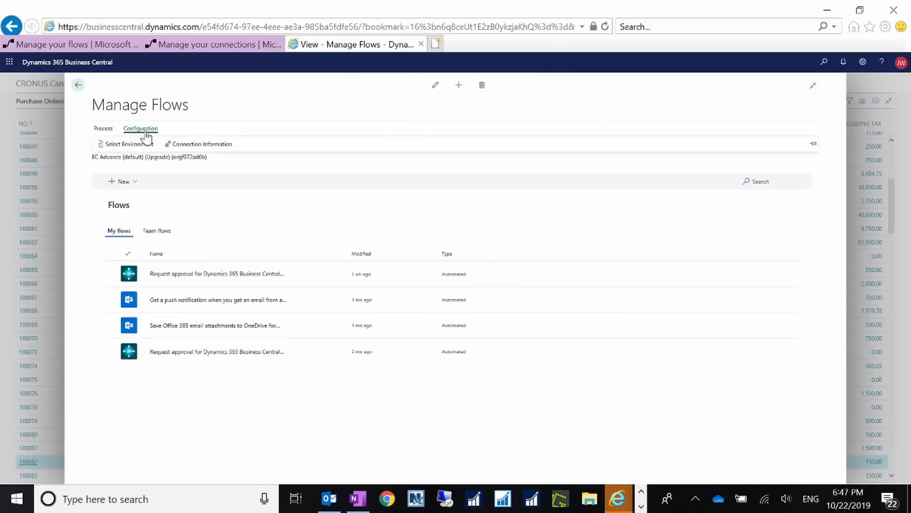
click(203, 148)
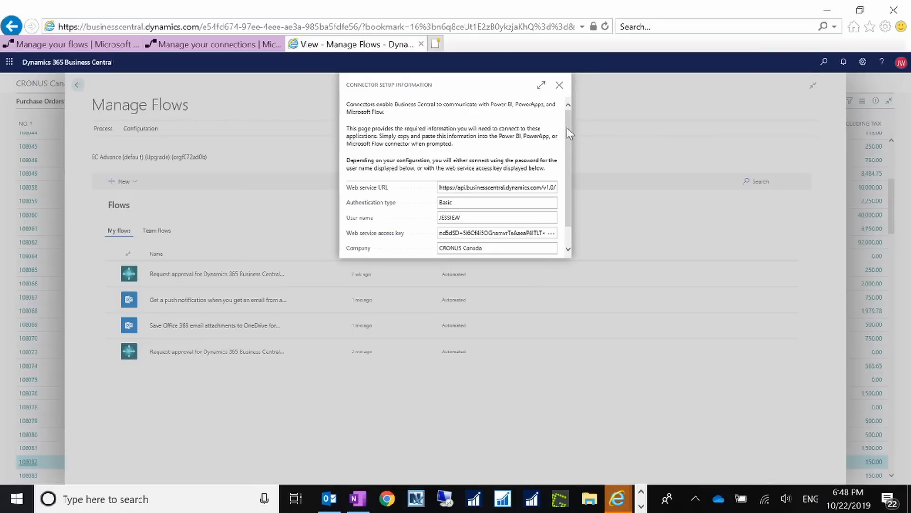
drag(567, 127, 571, 152)
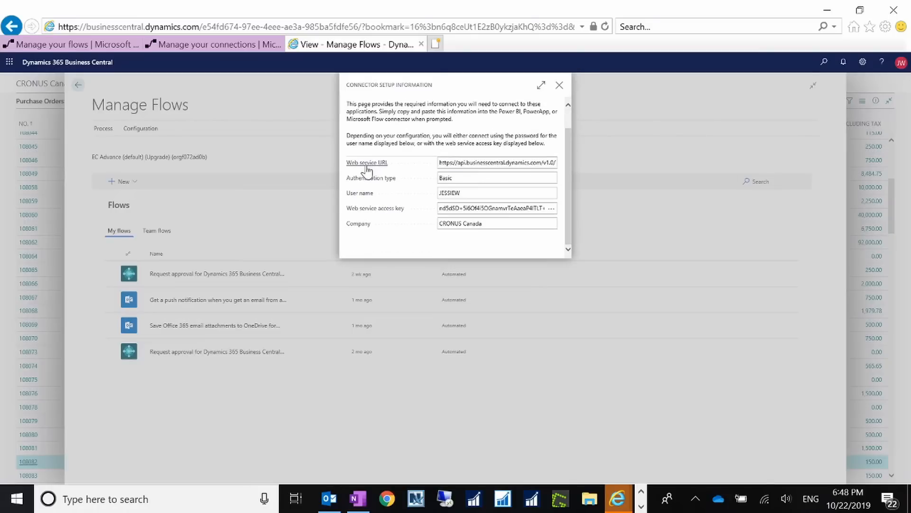
click(441, 164)
drag(441, 164, 576, 165)
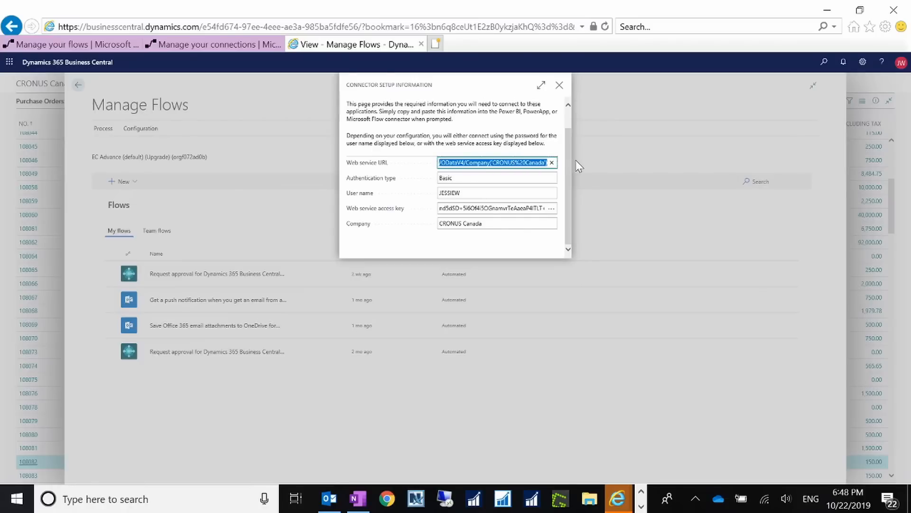
key(ctrl+c)
Step: Copy the web service access key into a new Notepad window, then close the connector setup information
click(452, 177)
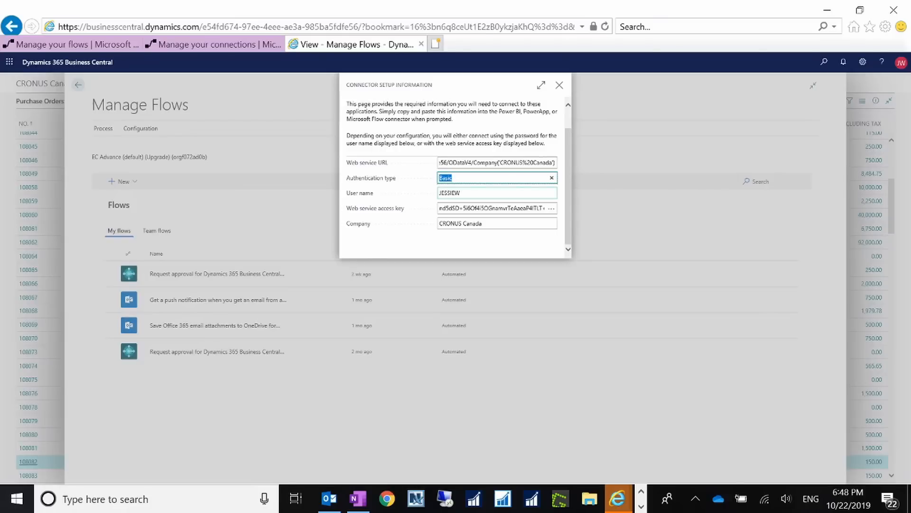
double_click(449, 193)
click(489, 208)
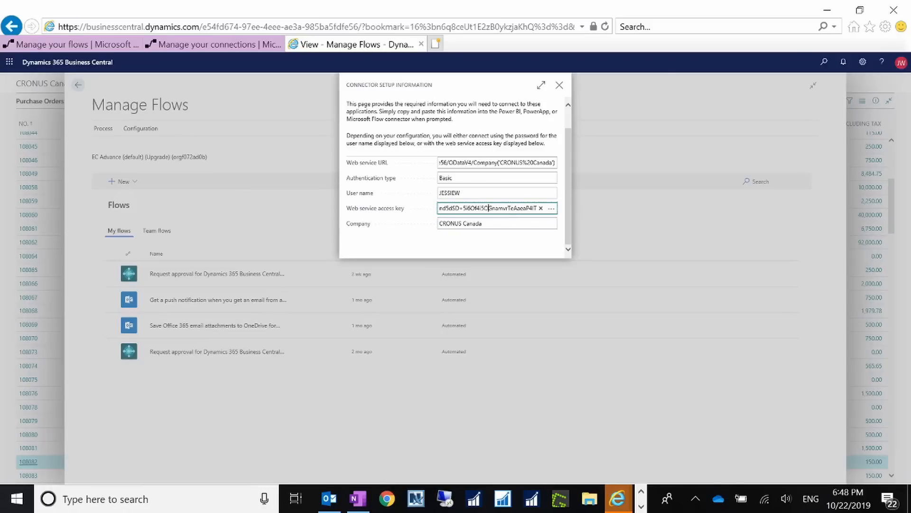
key(ctrl+a)
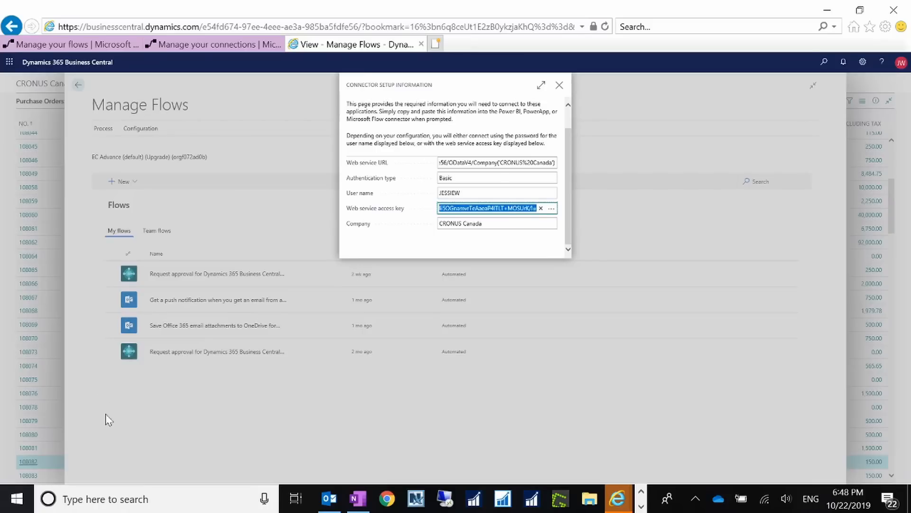
click(205, 500)
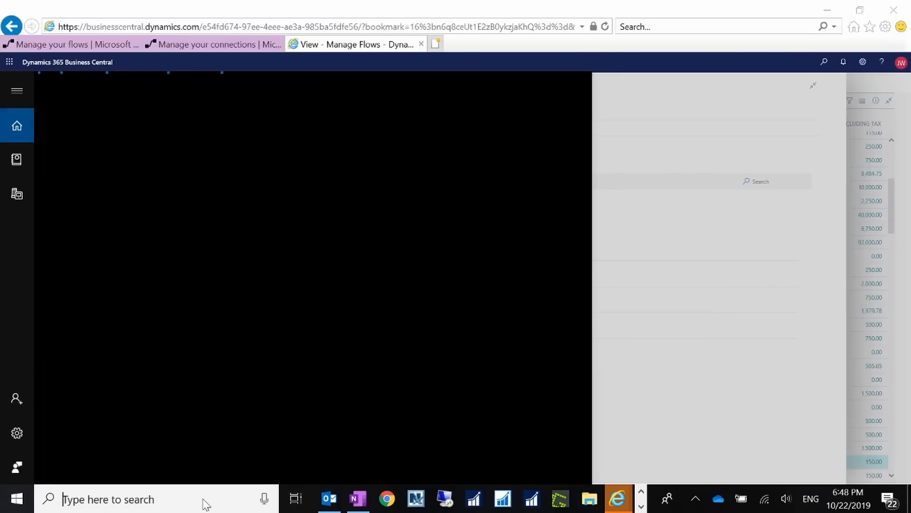
text(note)
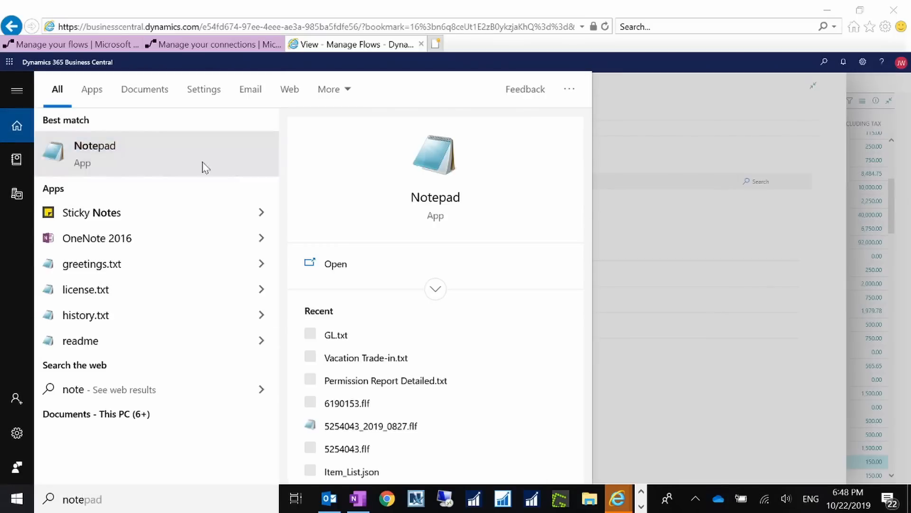
click(205, 167)
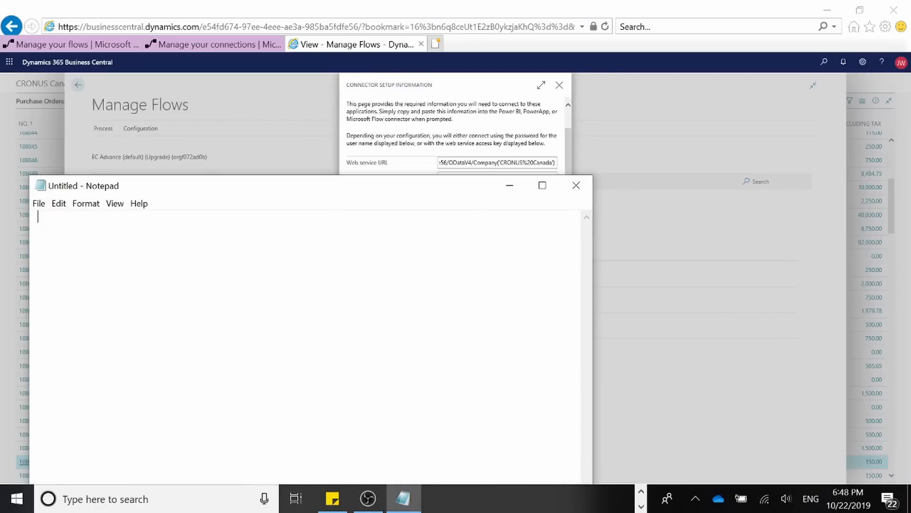
key(ctrl+v)
drag(379, 195, 447, 279)
click(560, 87)
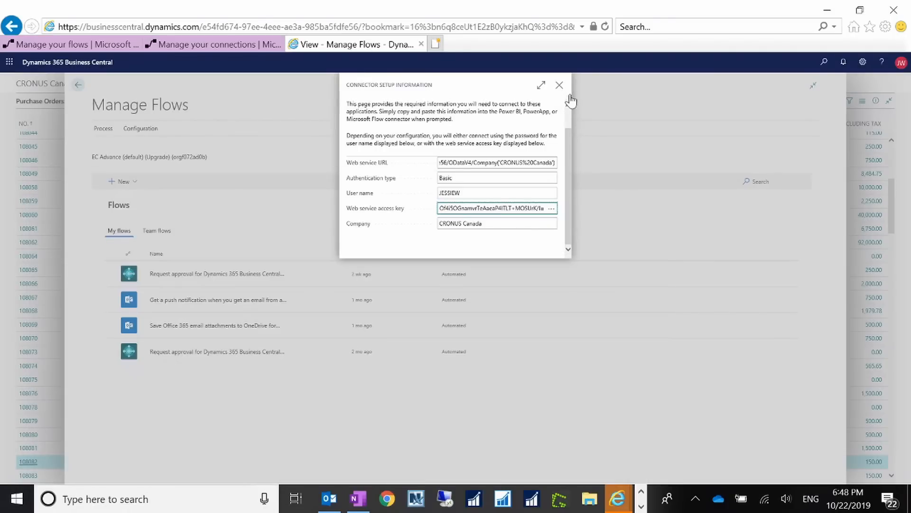
click(559, 87)
Step: Search for Users, open the current user's card, and compare its web service access key with the Notepad copy
key(alt+q)
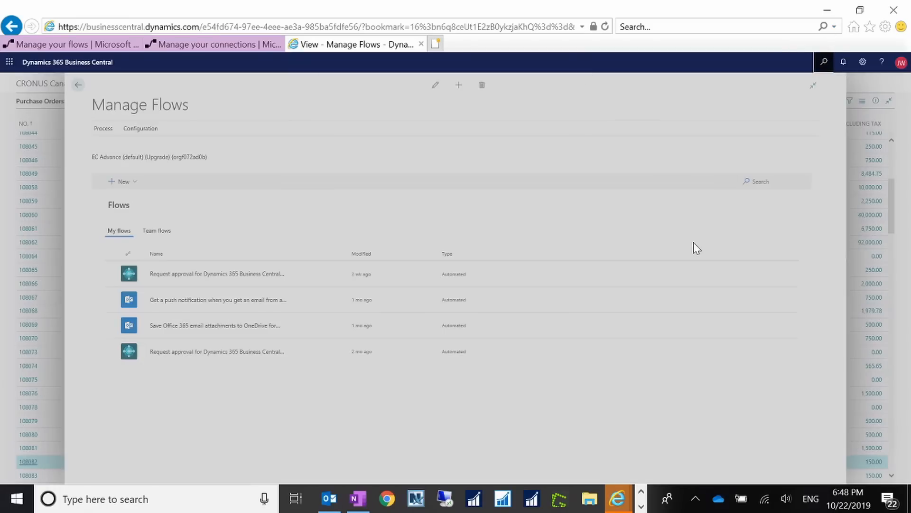
text(users)
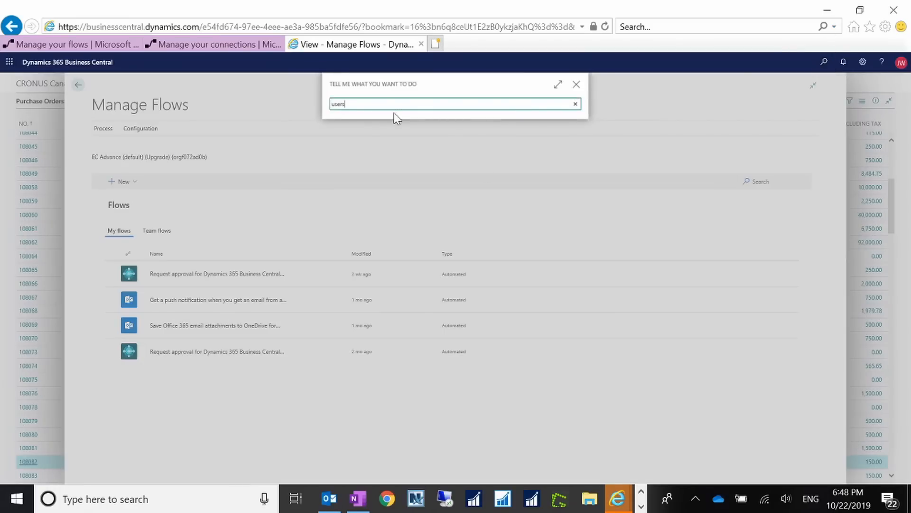
click(349, 141)
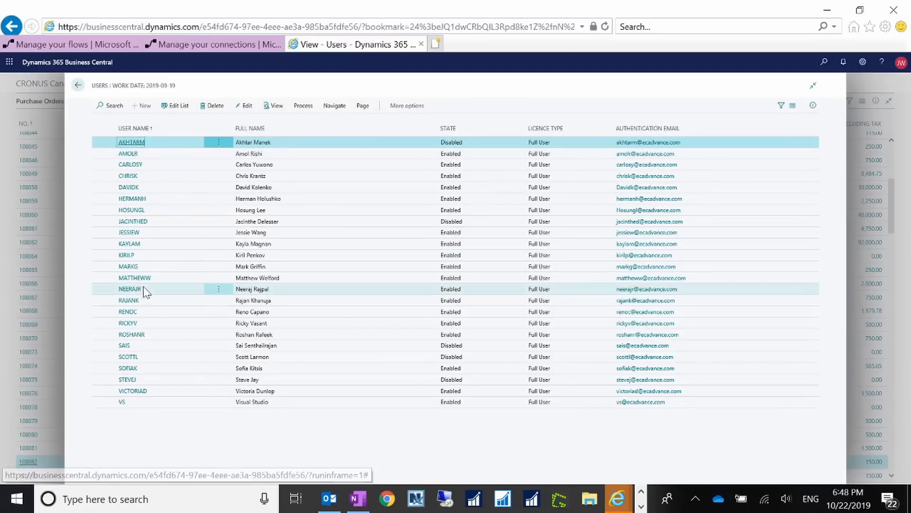
click(137, 235)
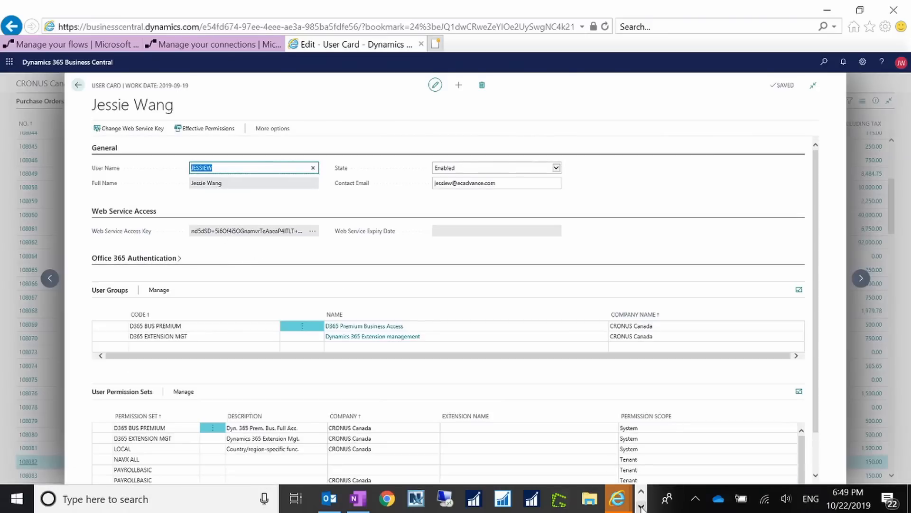
click(641, 506)
click(403, 499)
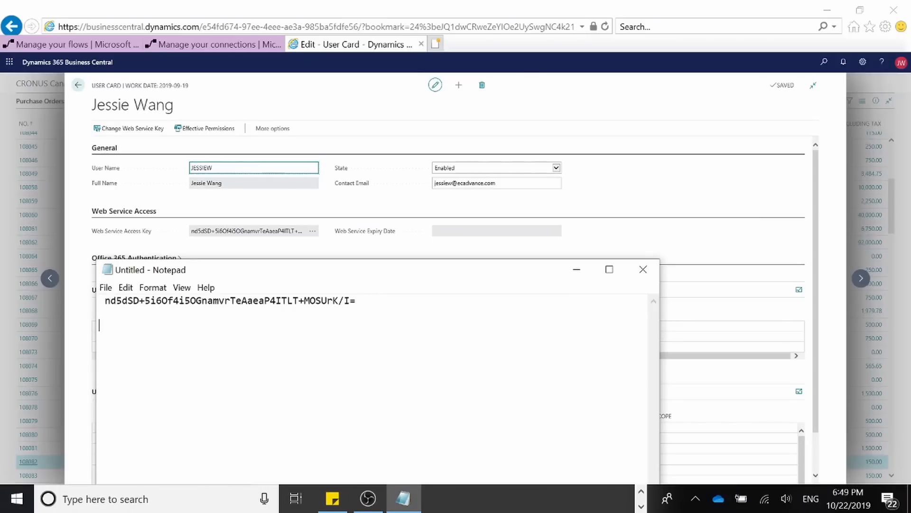
Step: Copy the web service access key from the current user's card
click(200, 237)
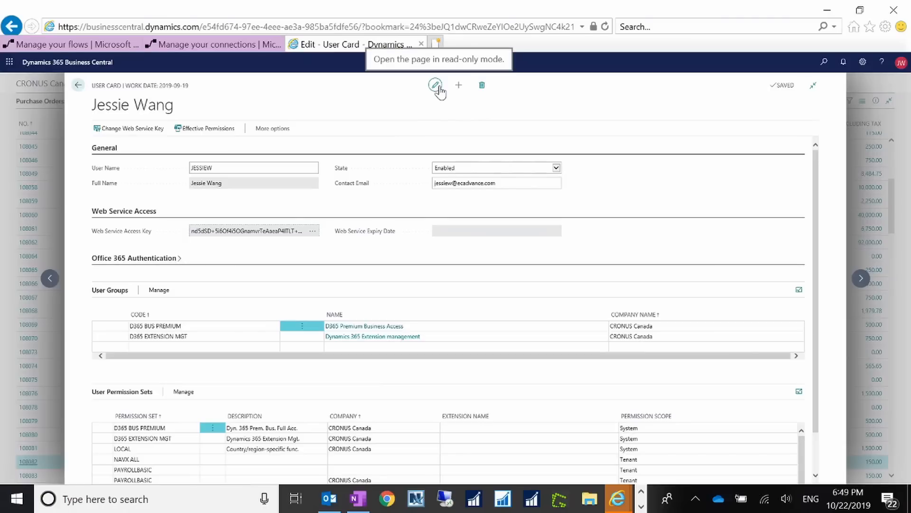
click(435, 86)
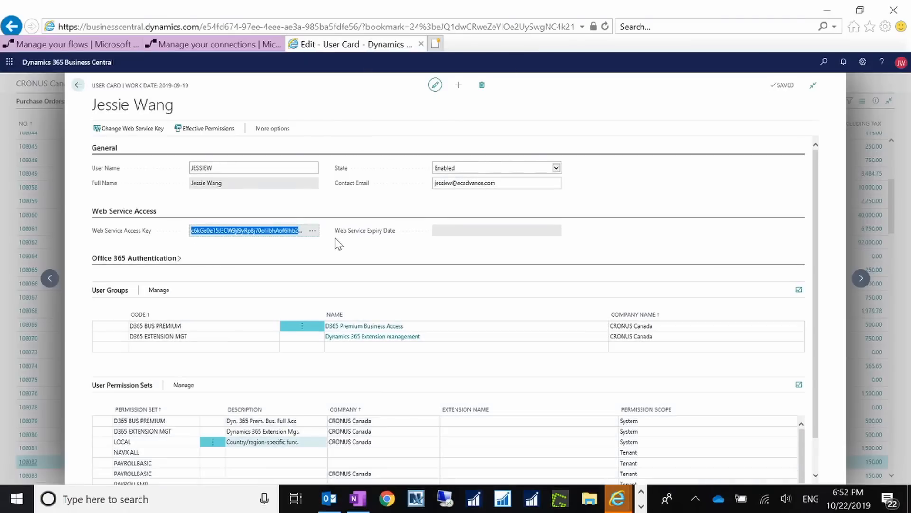
right_click(272, 236)
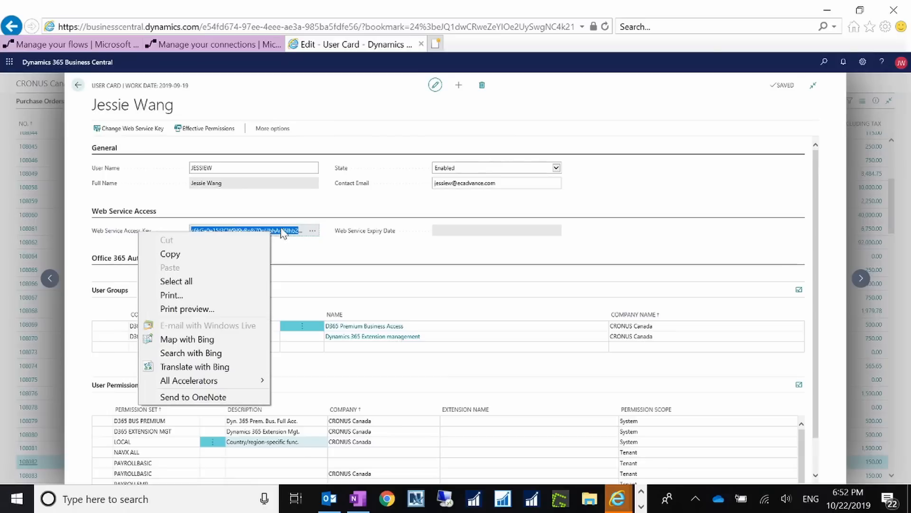
click(245, 254)
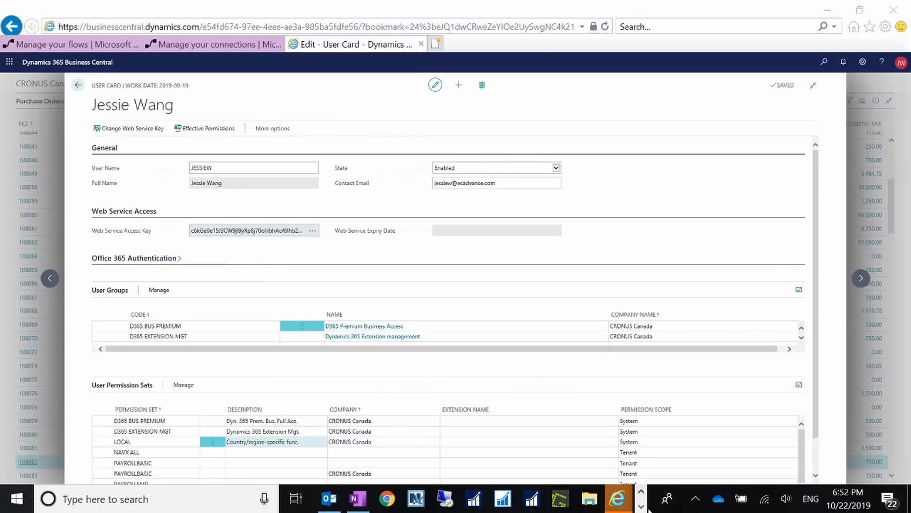
Step: Paste the copied web service access key into Notepad on a new line below the earlier copies and select it
click(641, 506)
click(403, 497)
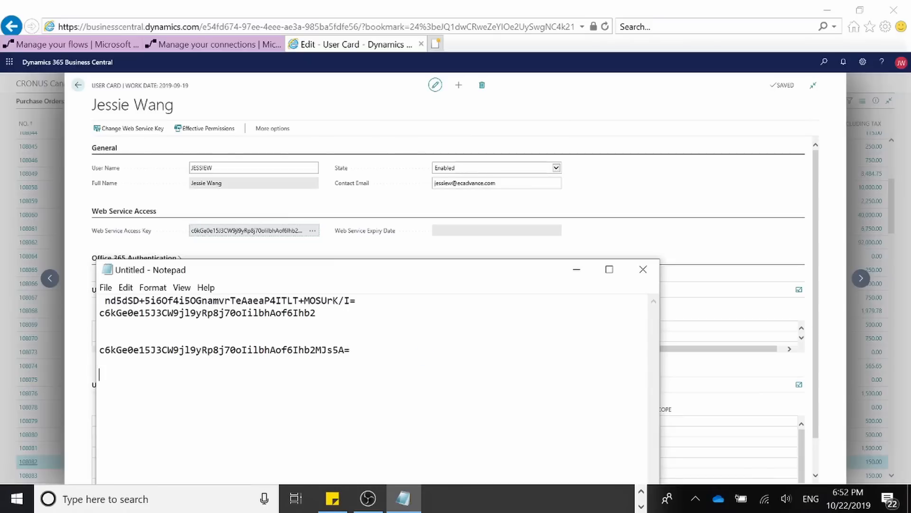
key(Return)
key(Return)
key(ctrl+v)
key(Return)
key(Return)
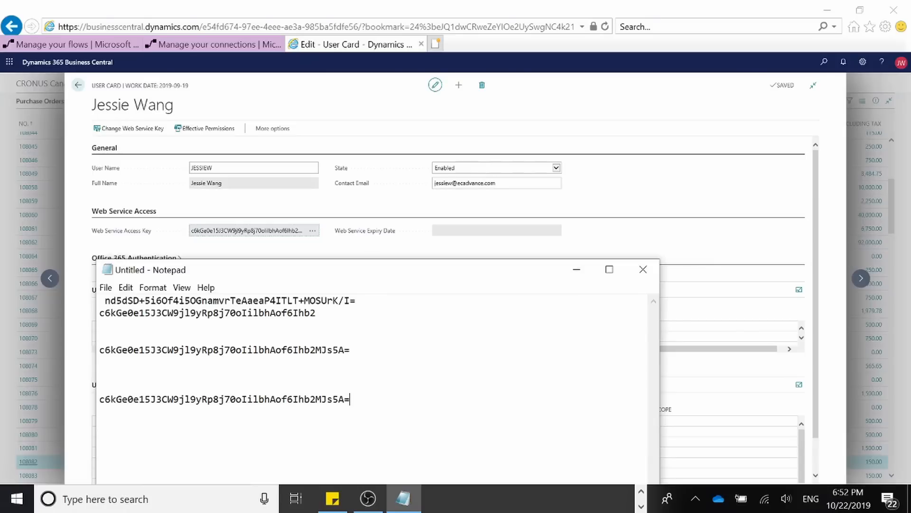
drag(351, 399, 99, 399)
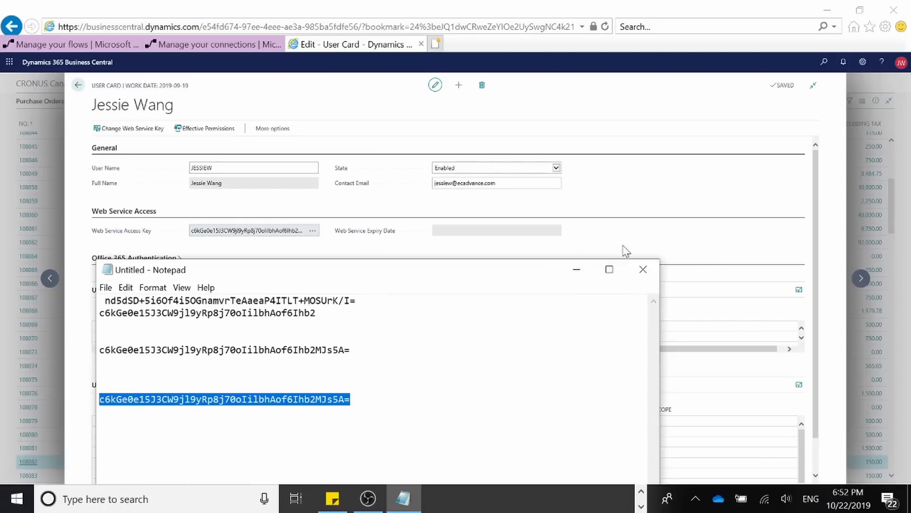
Step: Minimise Notepad and go back from the user card to the Manage Flows page's configuration
click(577, 269)
drag(304, 231, 161, 238)
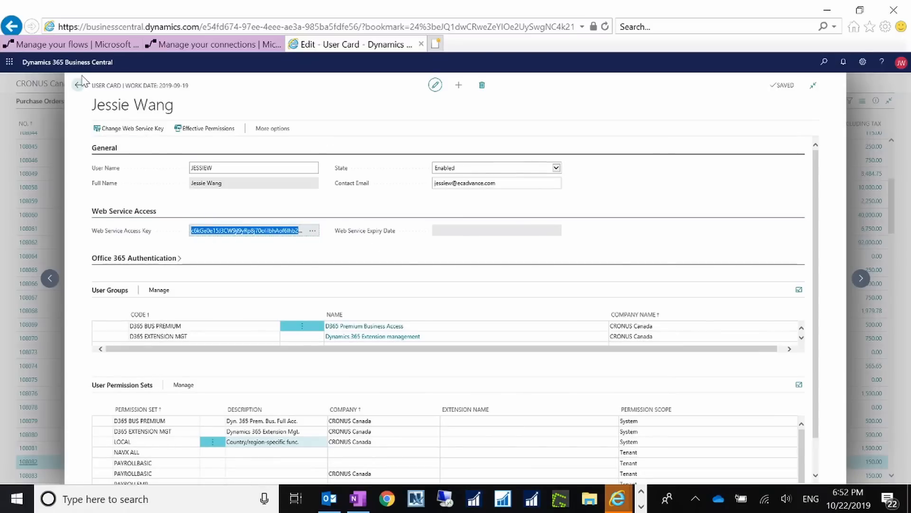
click(79, 85)
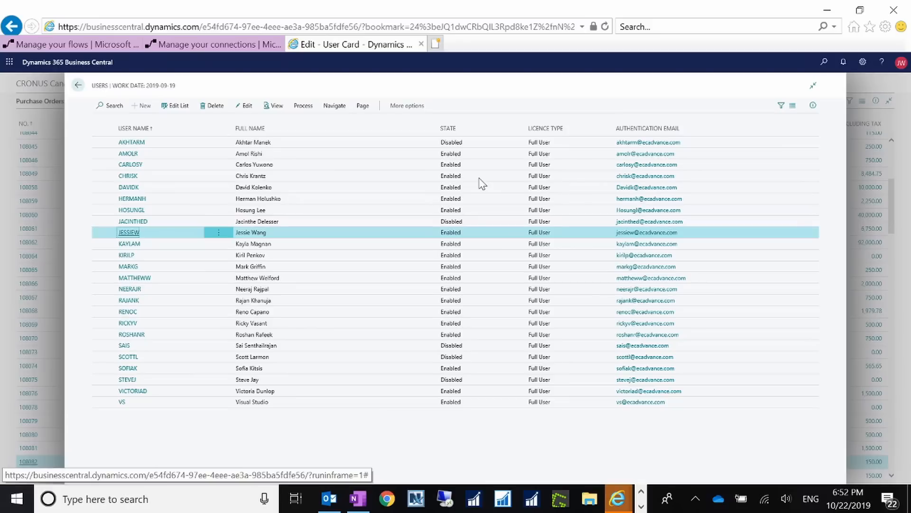
click(78, 86)
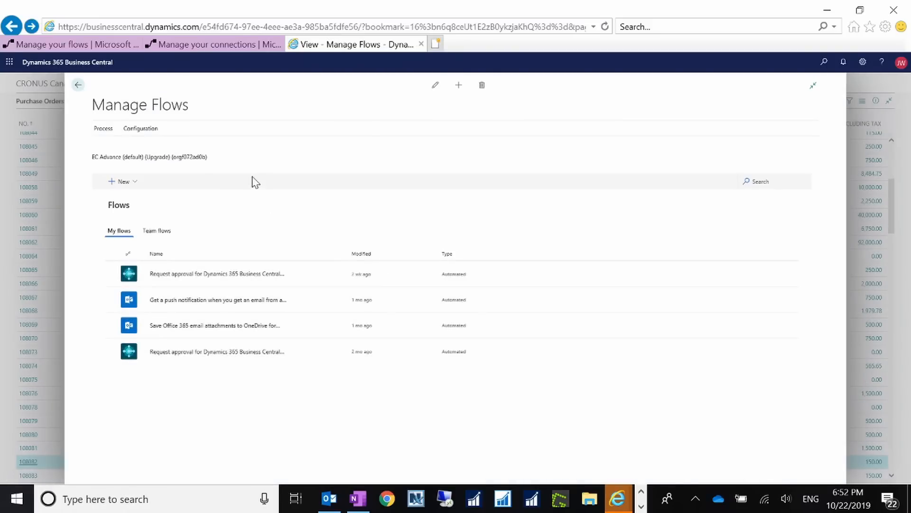
click(138, 130)
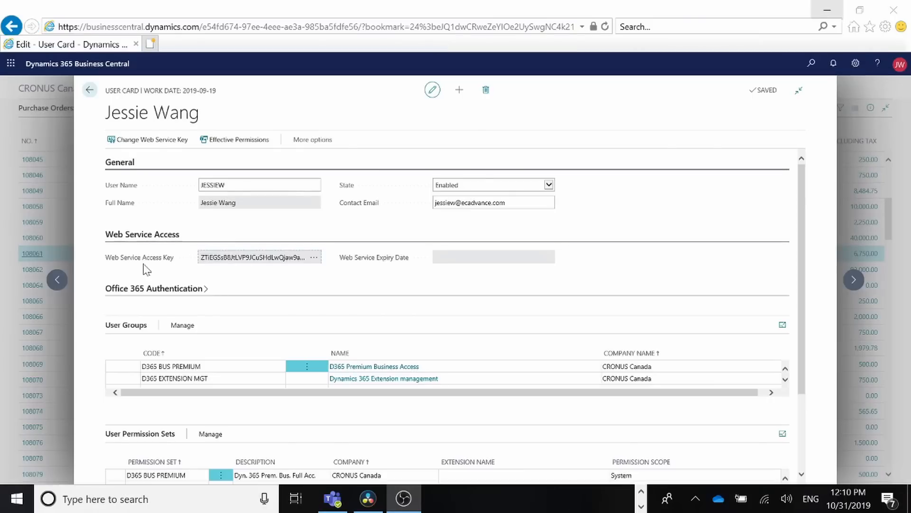
Step: Compare the user card's web service access key with the key in the connector setup information, then close it
click(237, 264)
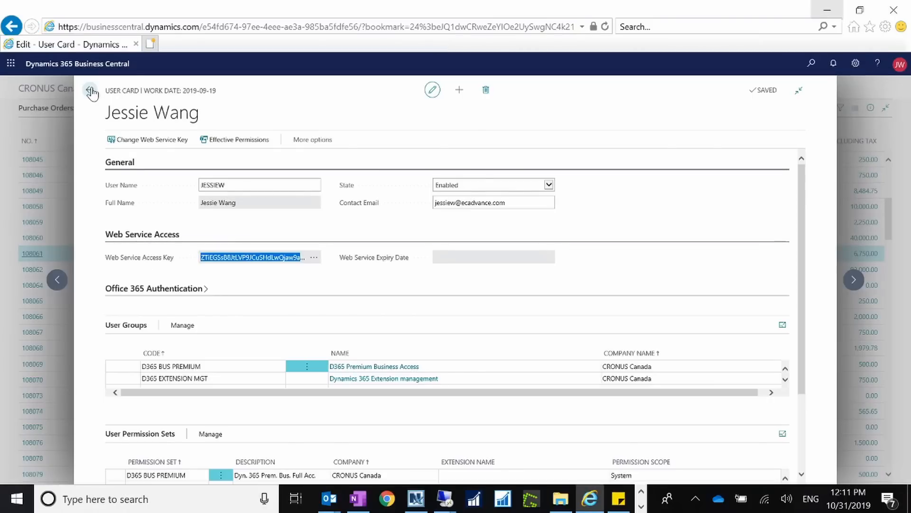
click(90, 91)
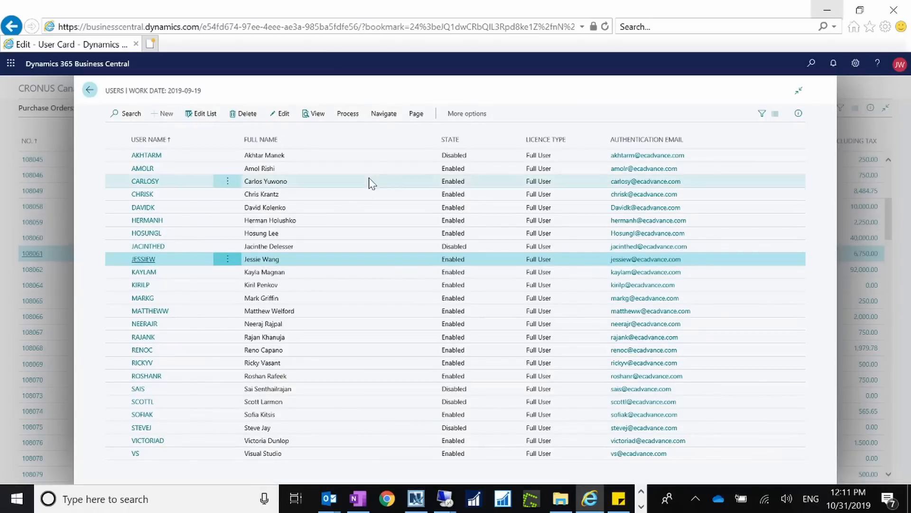
key(Escape)
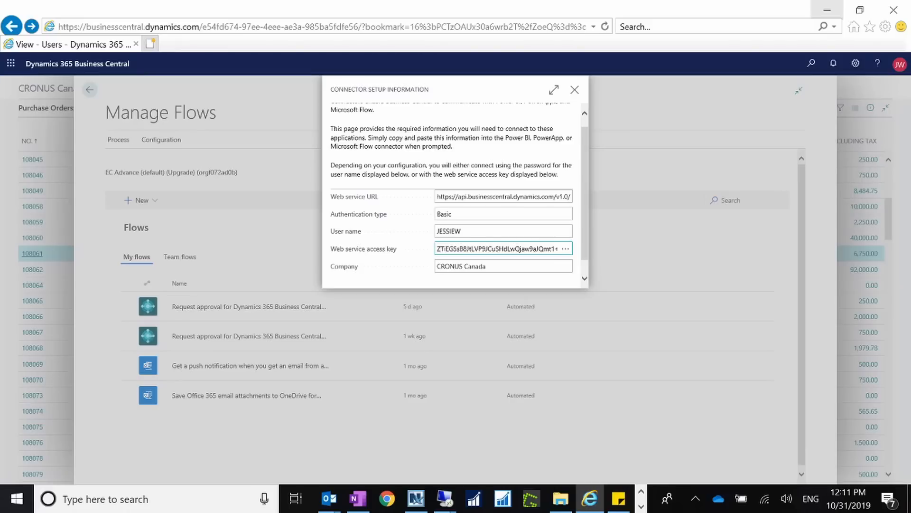
click(460, 248)
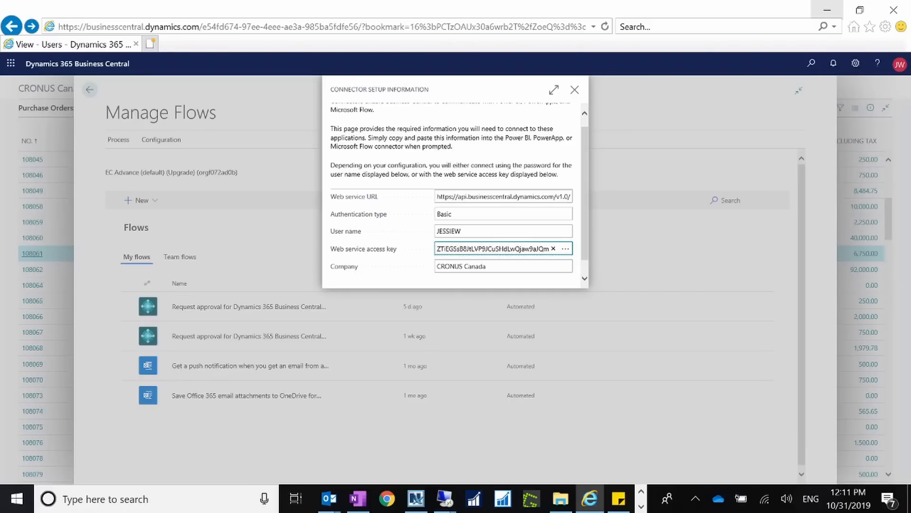
drag(460, 249, 558, 254)
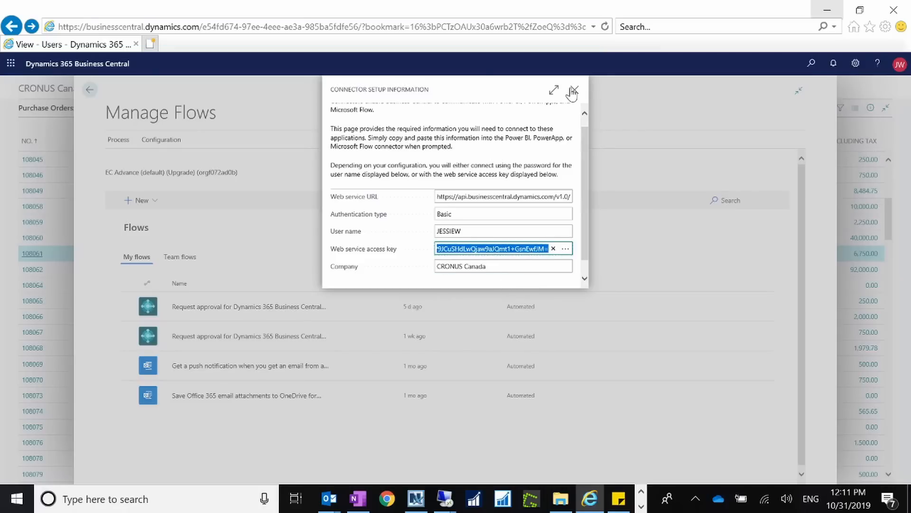
key(Escape)
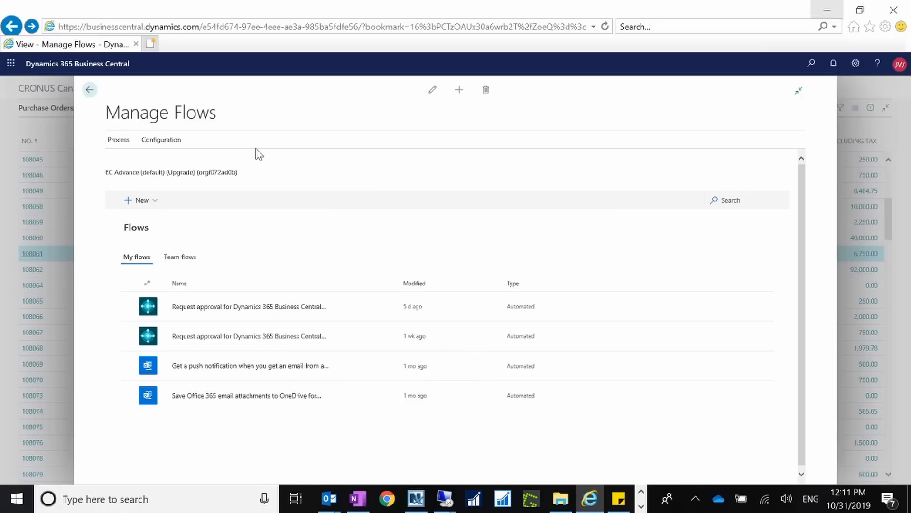
Step: Search for Workflows, review the Workflows list, and return to the Purchase Orders list
click(811, 64)
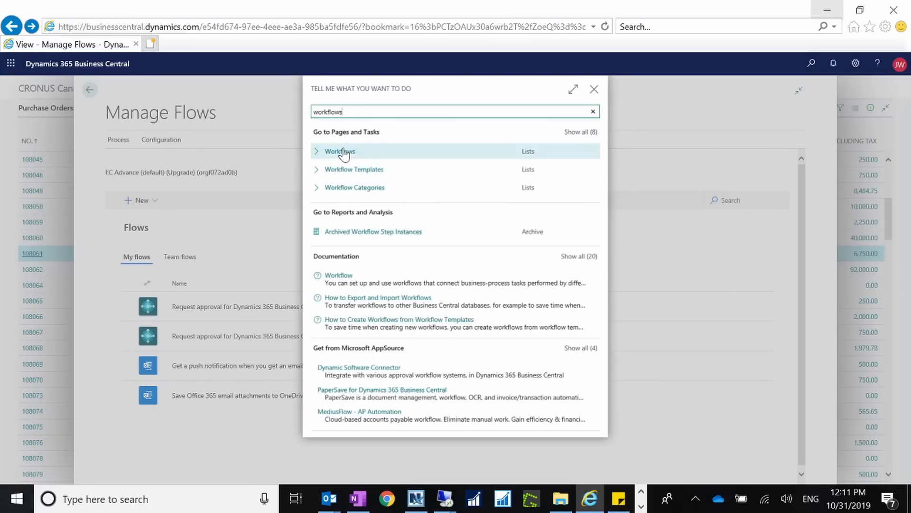
click(344, 152)
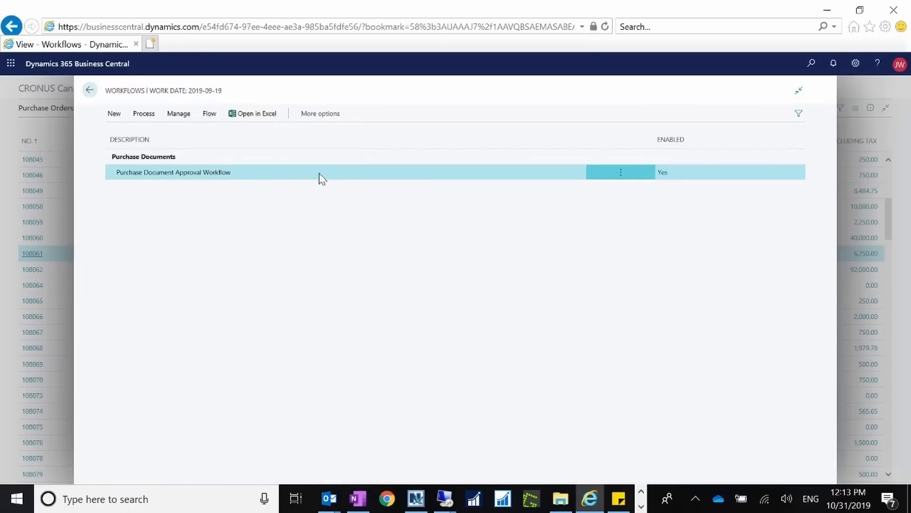
click(90, 93)
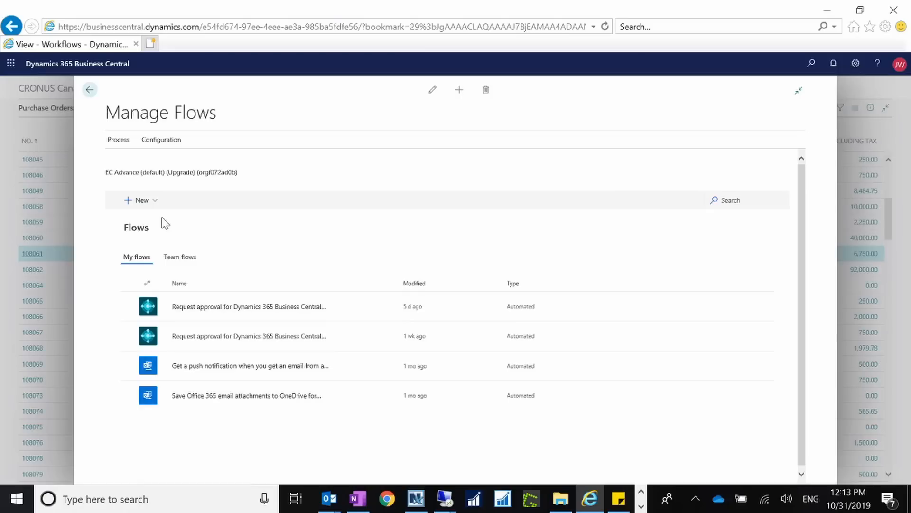
click(91, 91)
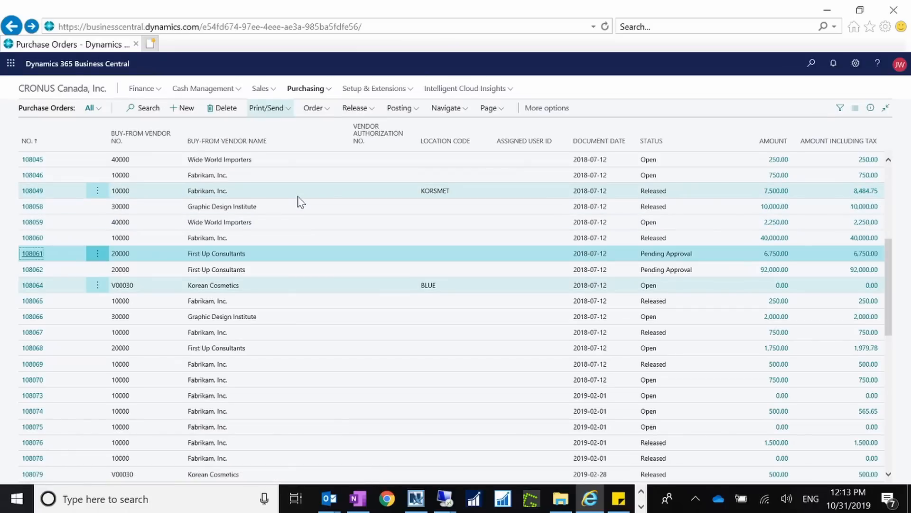
Step: Open purchase order 108046 and send its approval request
click(36, 180)
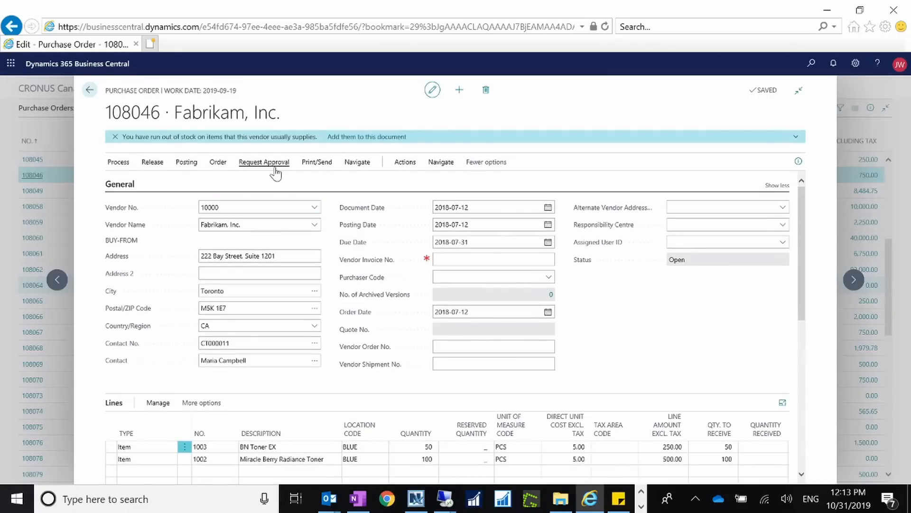
click(265, 162)
click(156, 181)
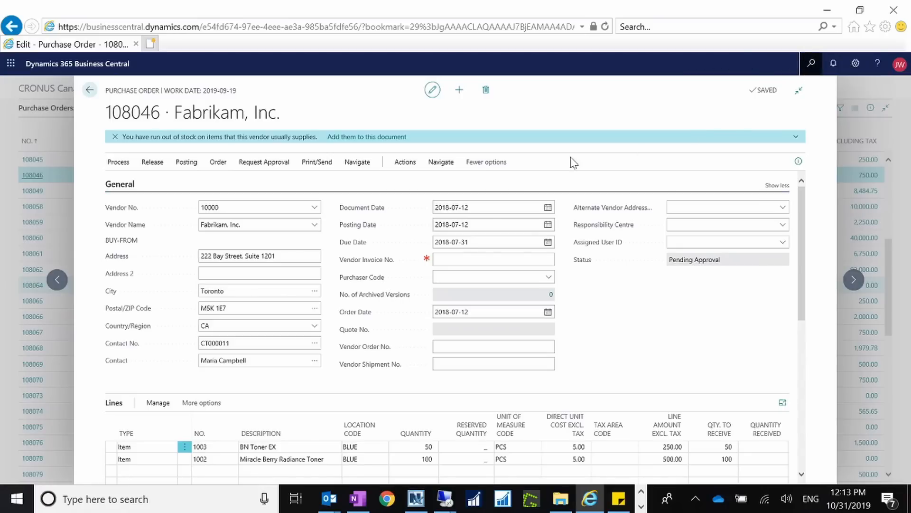
key(alt+q)
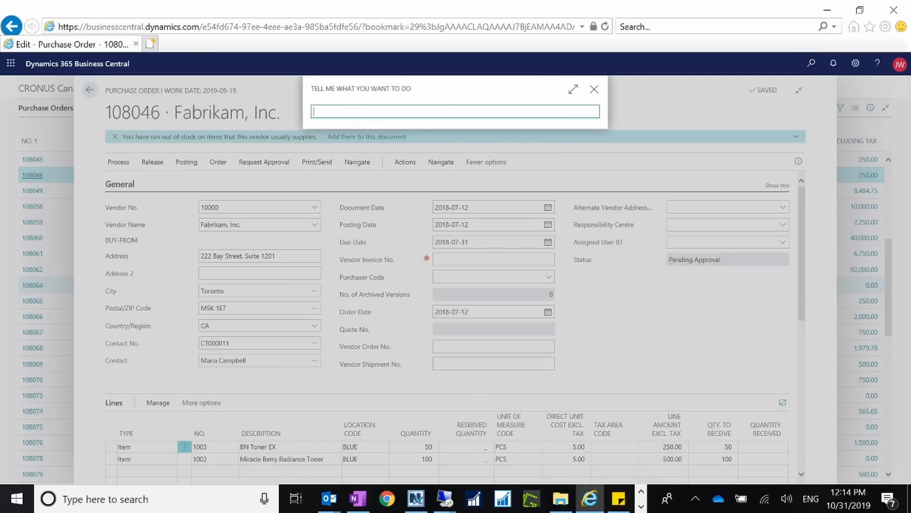
text(a)
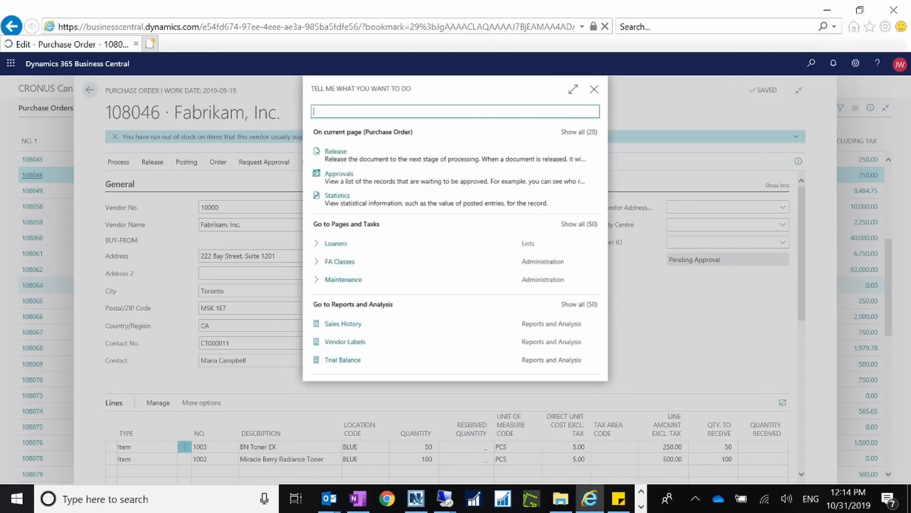
text(pprov)
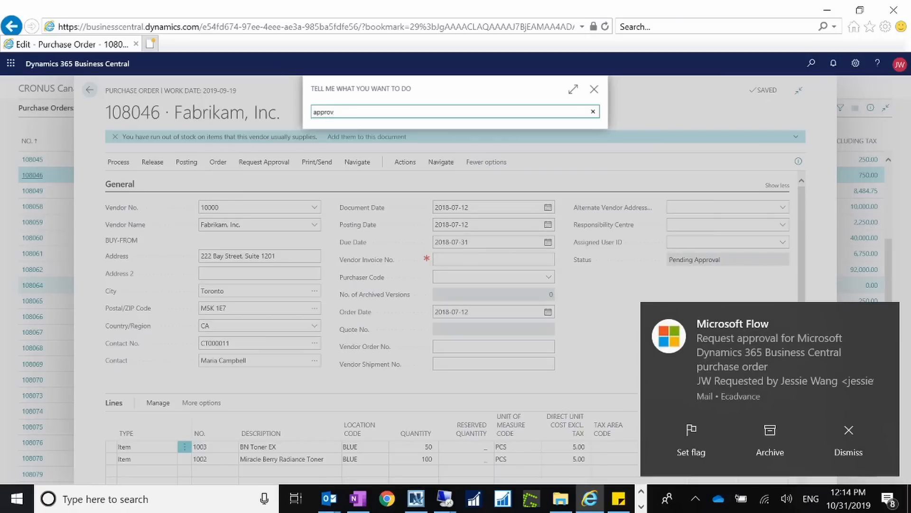
click(594, 90)
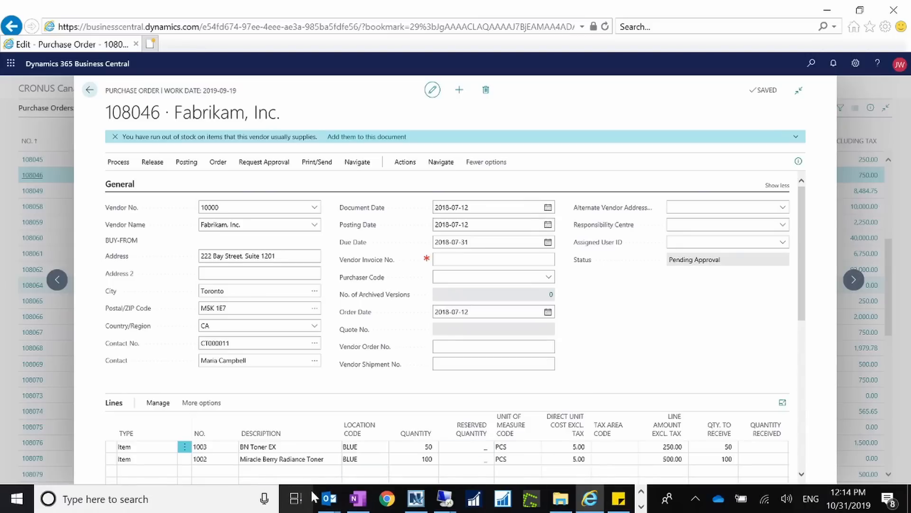
click(467, 276)
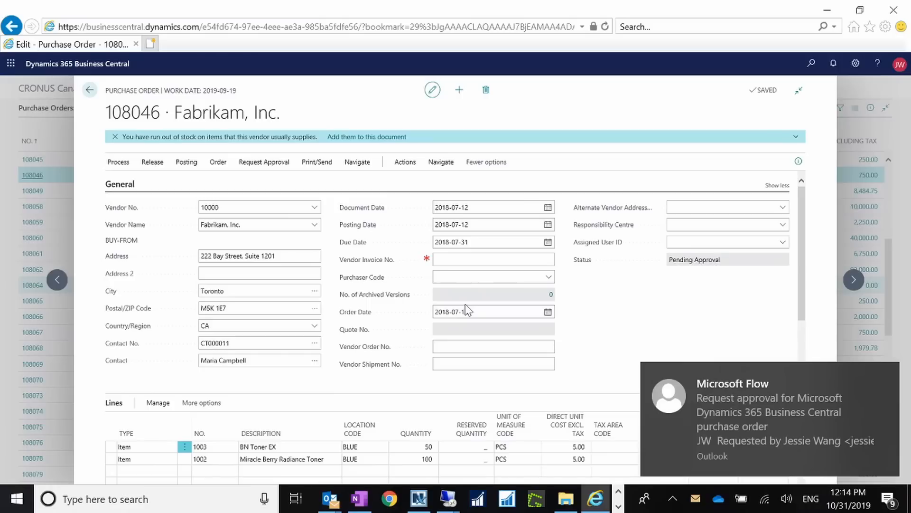
Step: Switch to Outlook and open the Microsoft Flow approval request email in the Inbox
mouse_move(330, 498)
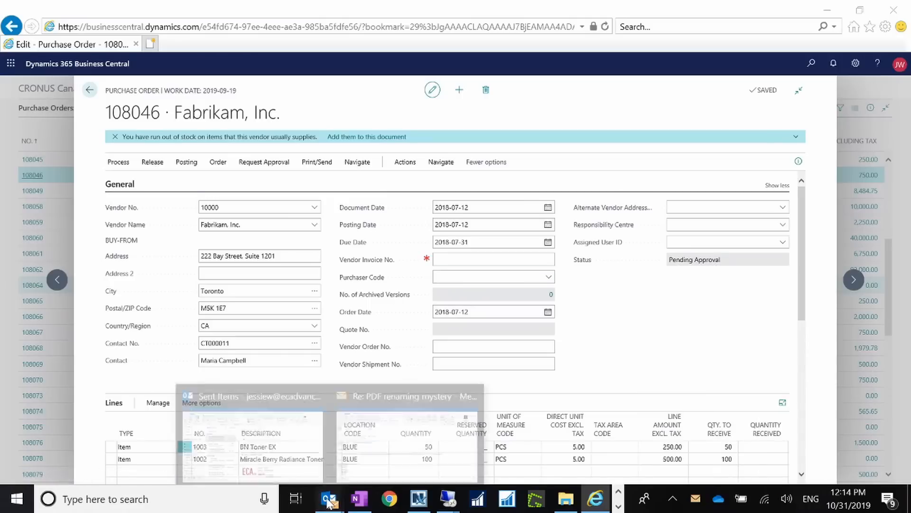
click(260, 459)
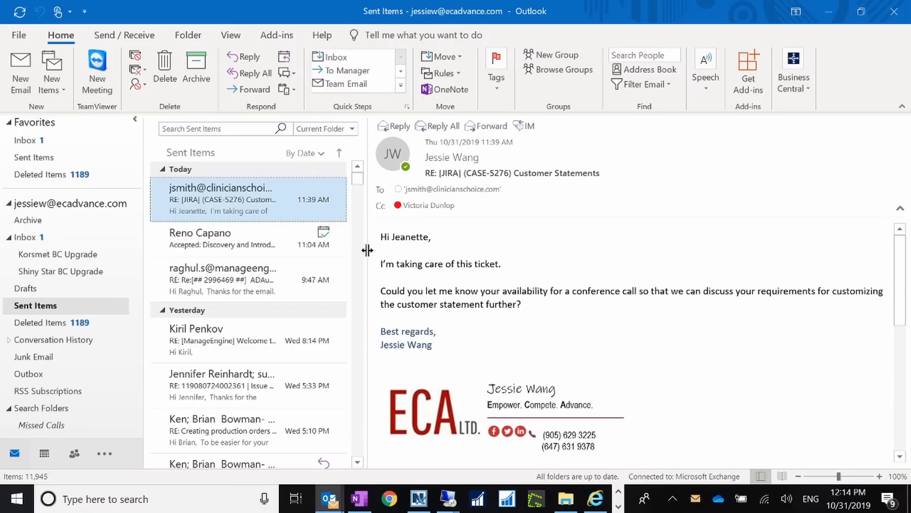
click(57, 238)
click(223, 194)
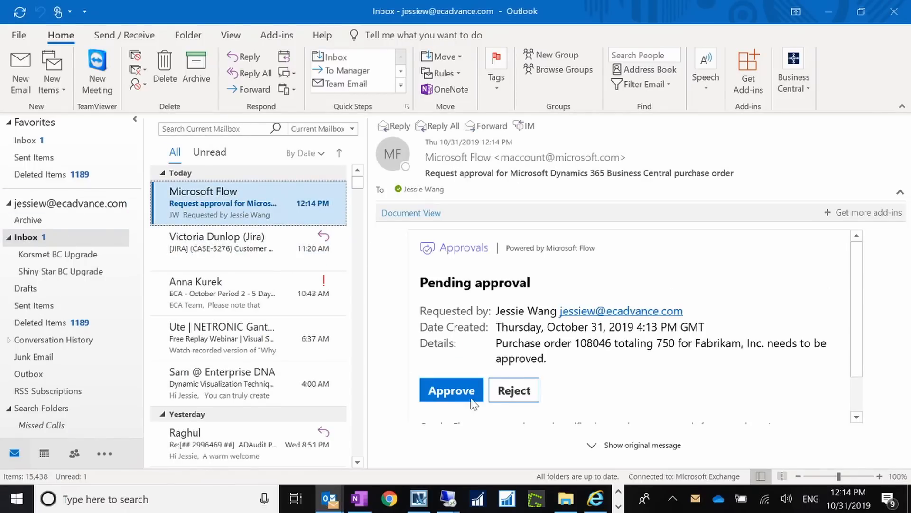
Step: Approve the purchase order request in the email with the comment "Good to go." and submit the response
scroll(854, 361, down, 2)
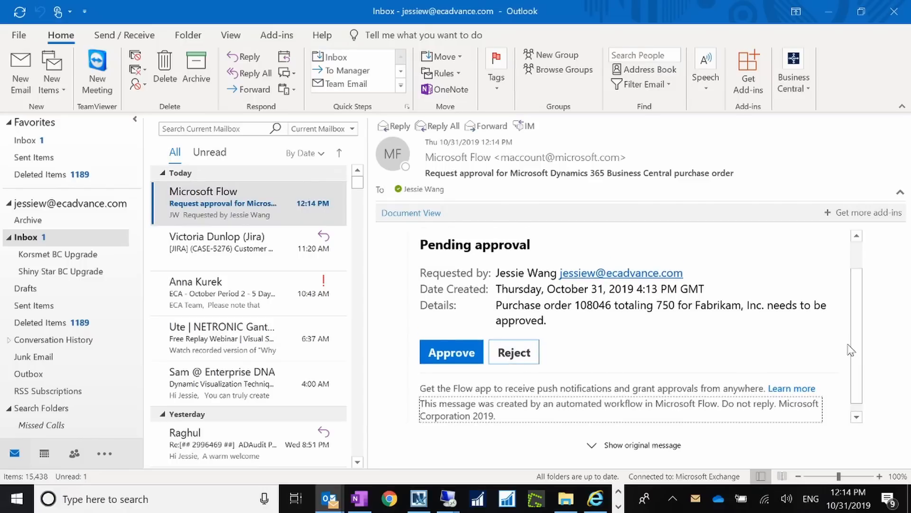
click(456, 338)
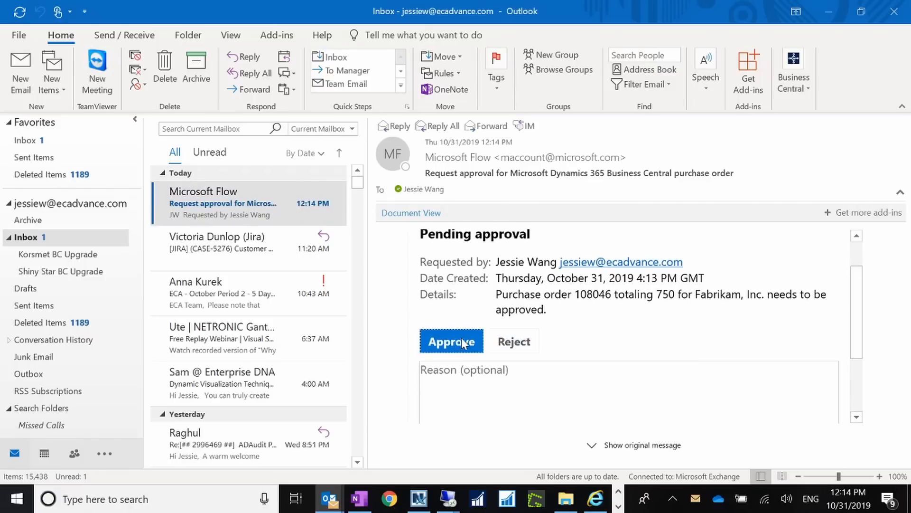
text(Good )
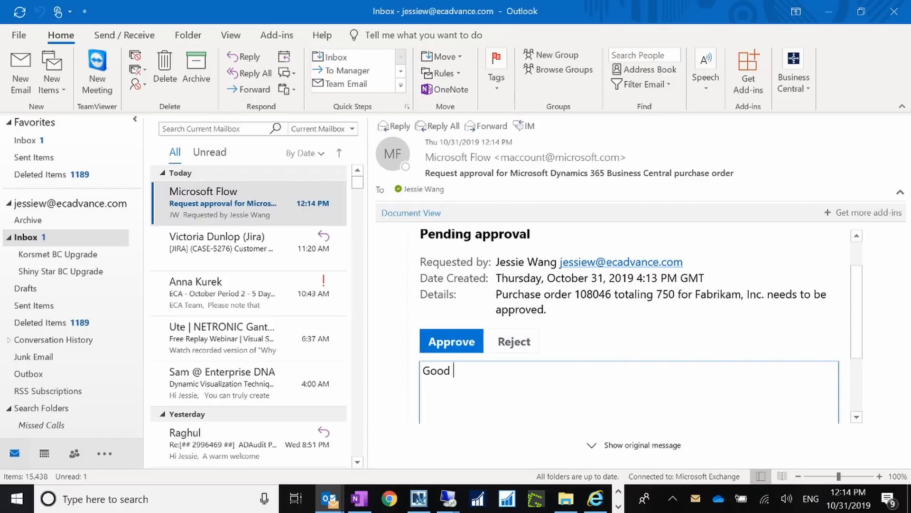
text(to go.)
drag(856, 325, 856, 379)
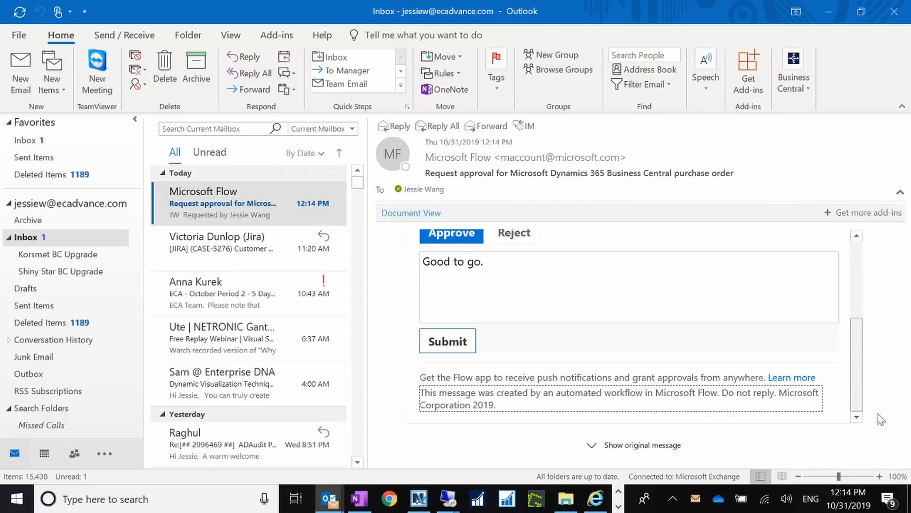
click(465, 351)
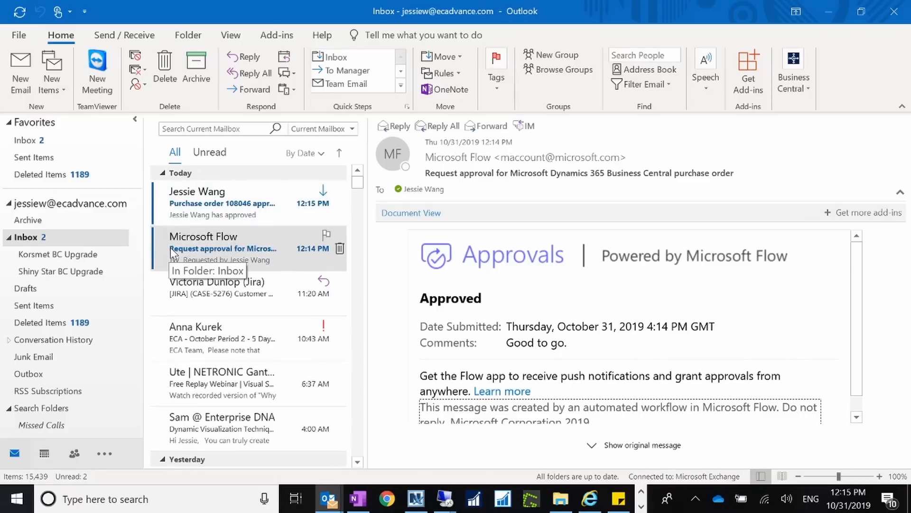
Step: Review the purchase order 108046 approved notification and the approved Flow email, then minimize Outlook to return to Business Central
click(235, 205)
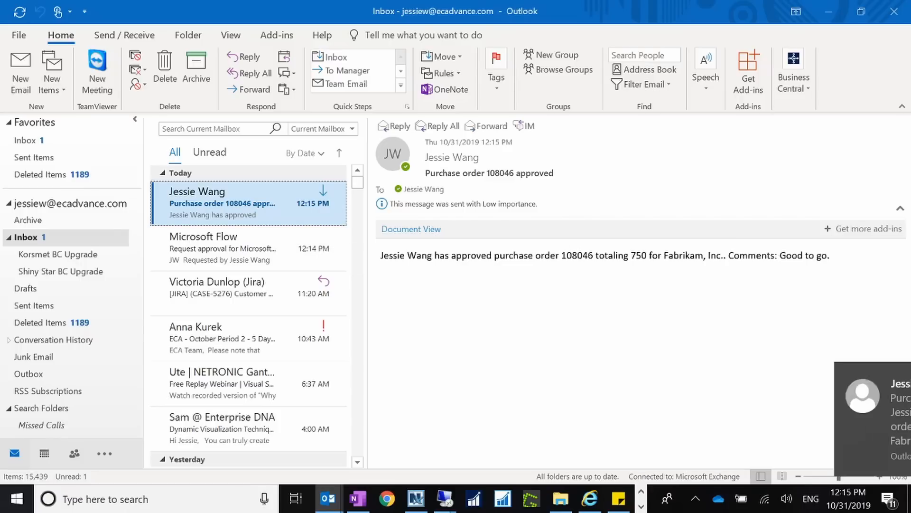
click(234, 233)
click(224, 211)
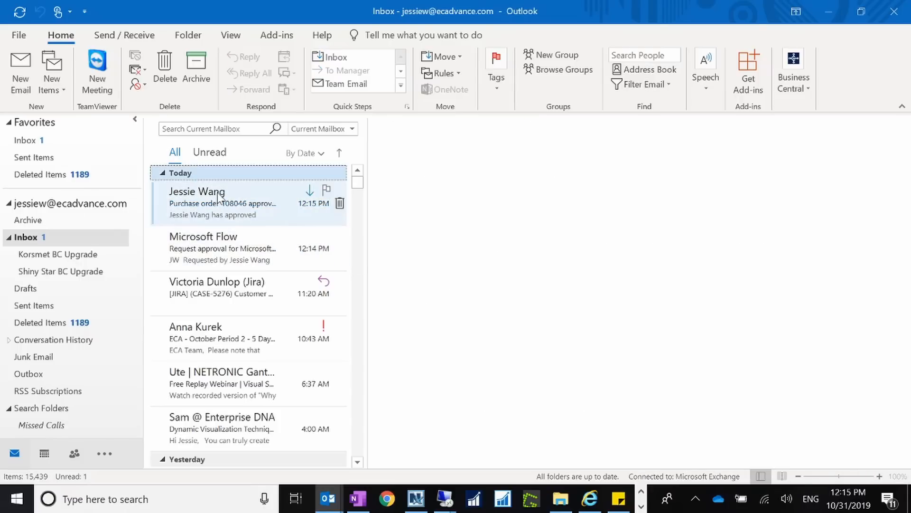
click(223, 244)
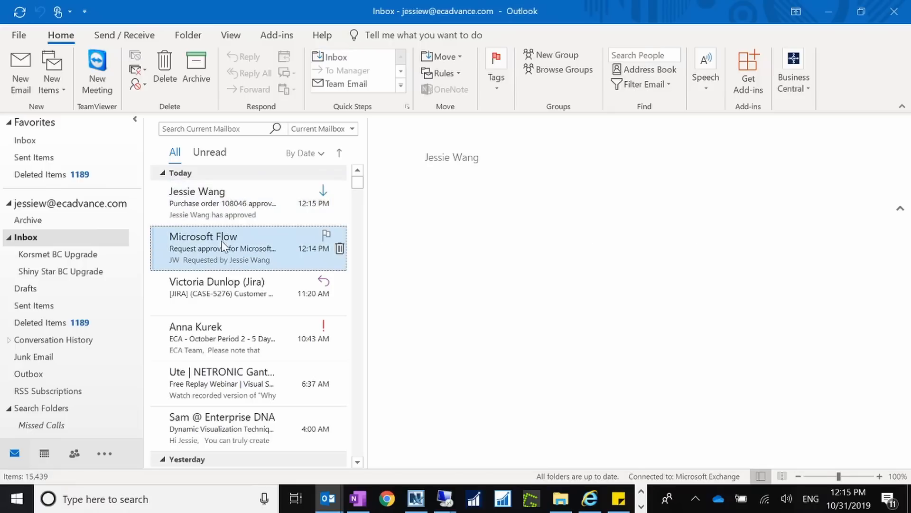
click(226, 209)
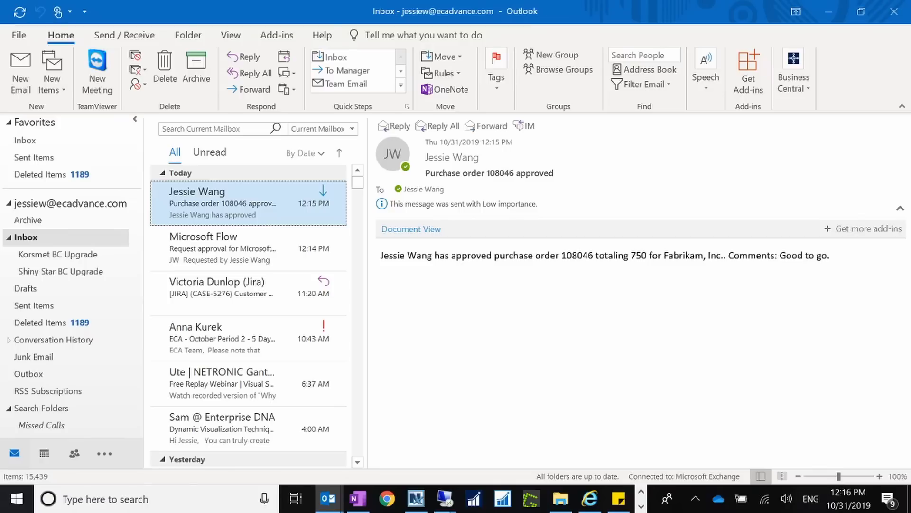
click(828, 11)
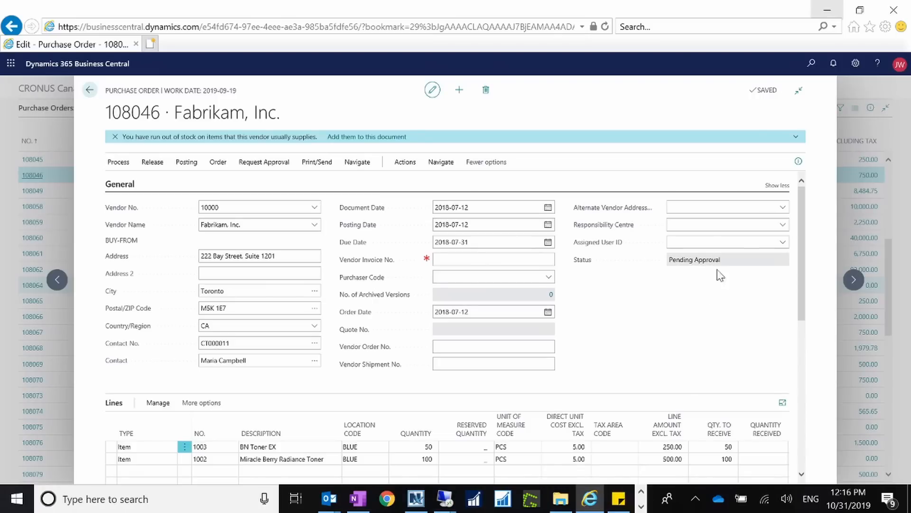